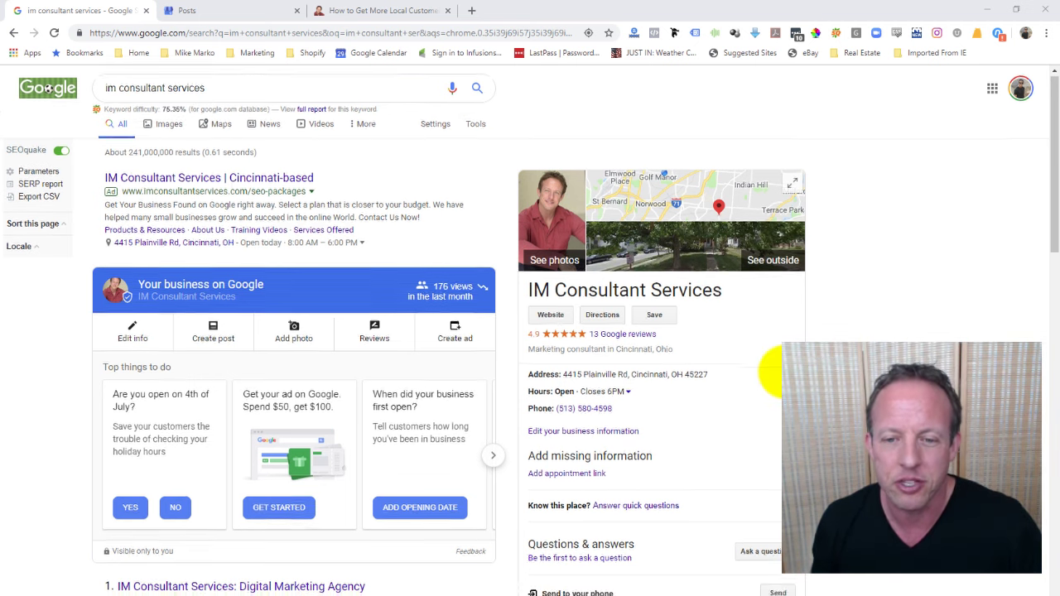
Step: Look over the IM Consultant Services business panel and posts in the search results, then go to its Posts page
{"action": "scroll", "coordinate": [774, 368], "scroll_direction": "down", "scroll_amount": 4}
{"action": "scroll", "coordinate": [678, 376], "scroll_direction": "down", "scroll_amount": 3}
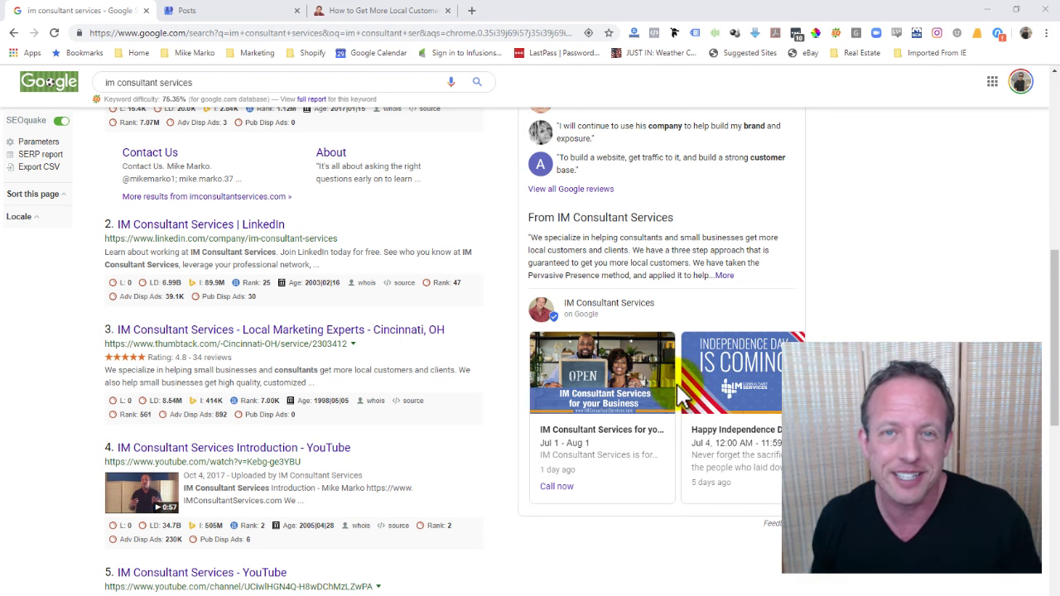
{"action": "scroll", "coordinate": [745, 525], "scroll_direction": "up", "scroll_amount": 3}
{"action": "scroll", "coordinate": [746, 523], "scroll_direction": "up", "scroll_amount": 4}
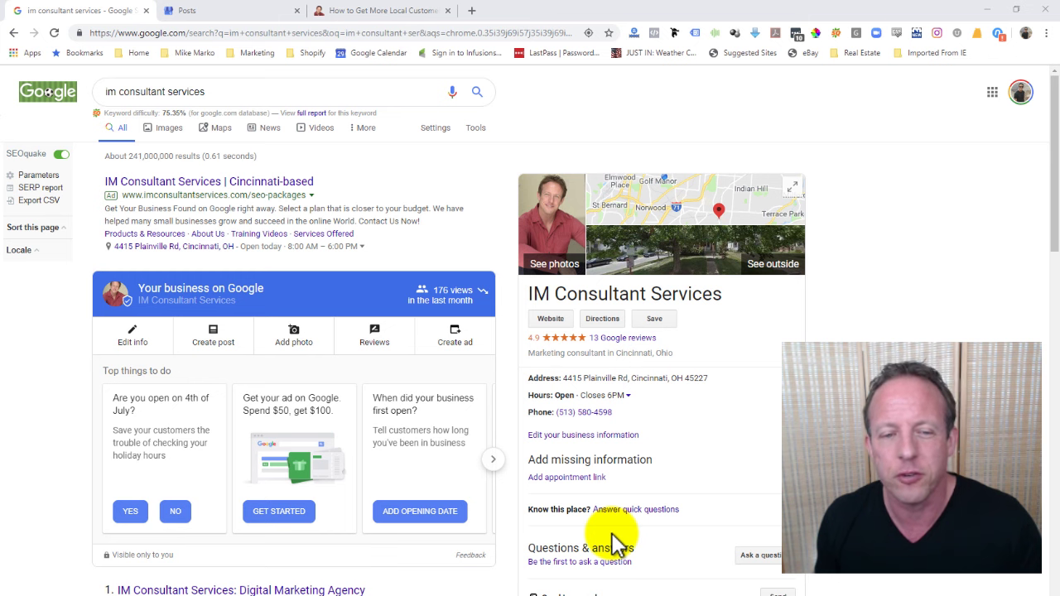
{"action": "left_click", "coordinate": [202, 15]}
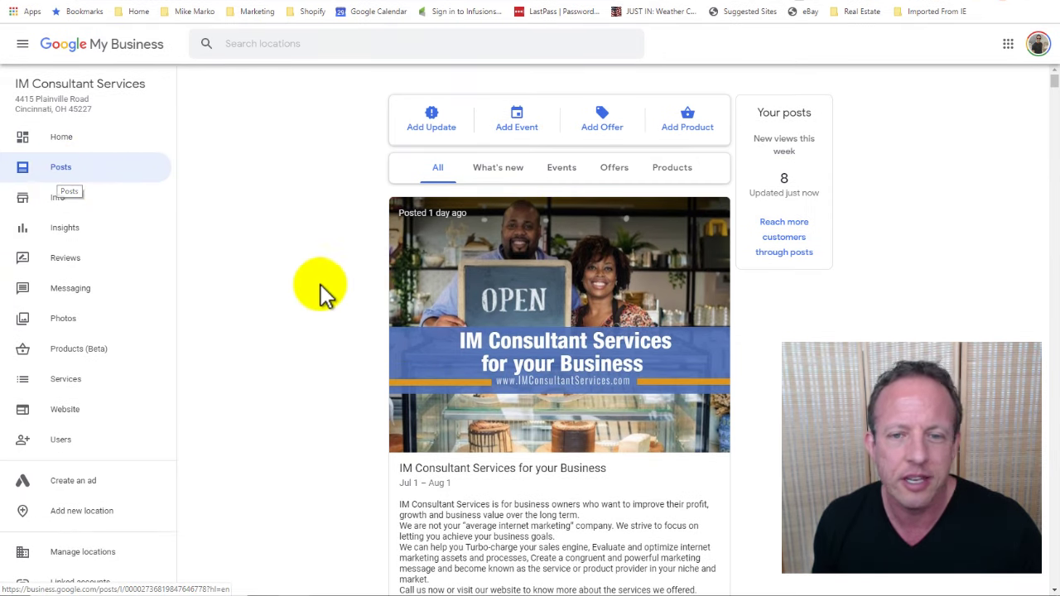
{"action": "scroll", "coordinate": [539, 472], "scroll_direction": "down", "scroll_amount": 4}
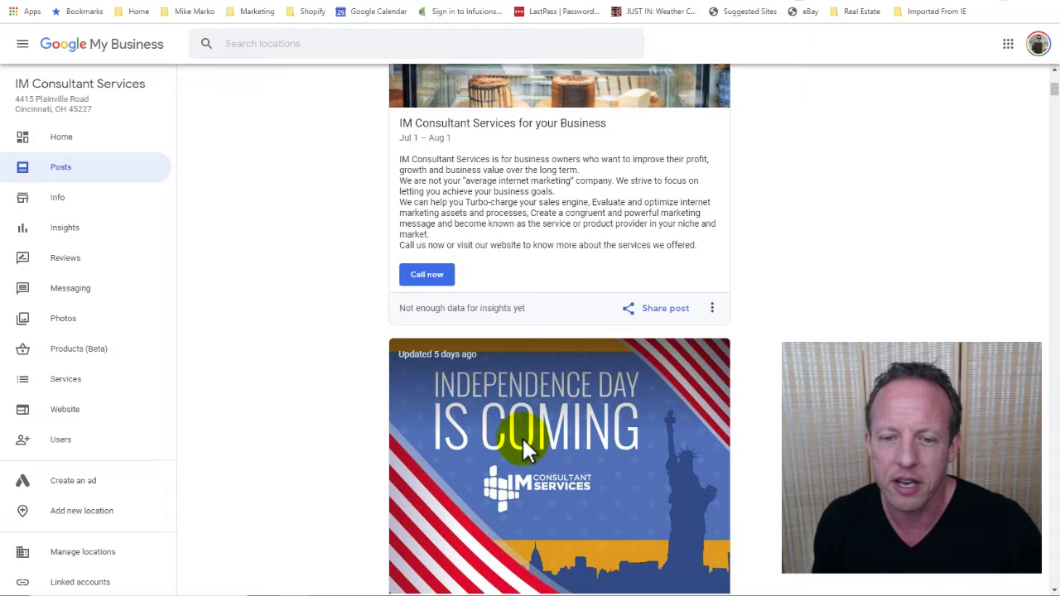
{"action": "scroll", "coordinate": [524, 440], "scroll_direction": "down", "scroll_amount": 3}
{"action": "scroll", "coordinate": [524, 440], "scroll_direction": "up", "scroll_amount": 7}
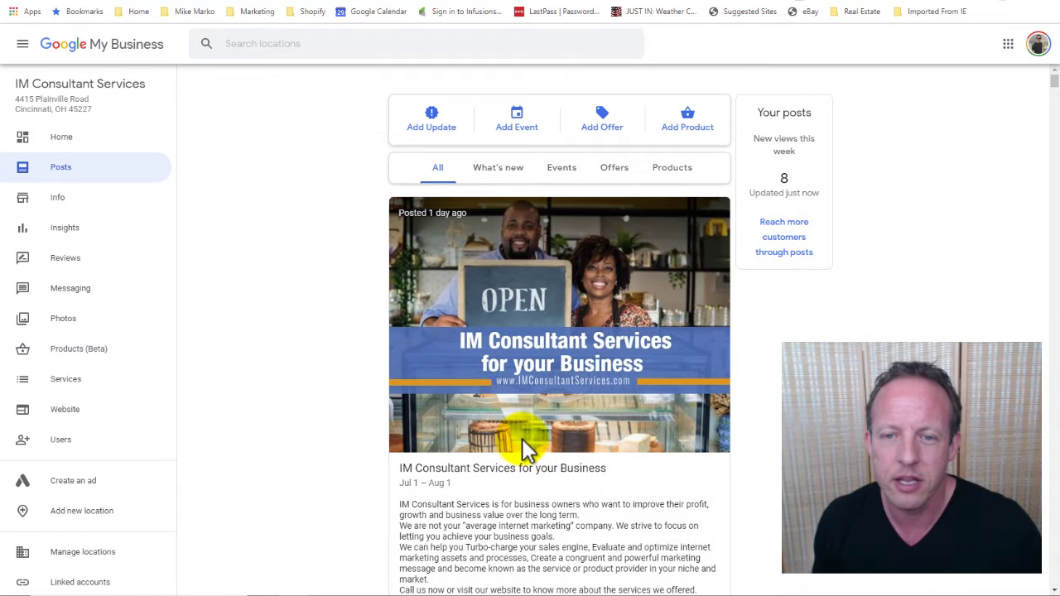
Step: Start a new event post and try several photos, which are rejected as too small (549×289)
{"action": "left_click", "coordinate": [516, 130]}
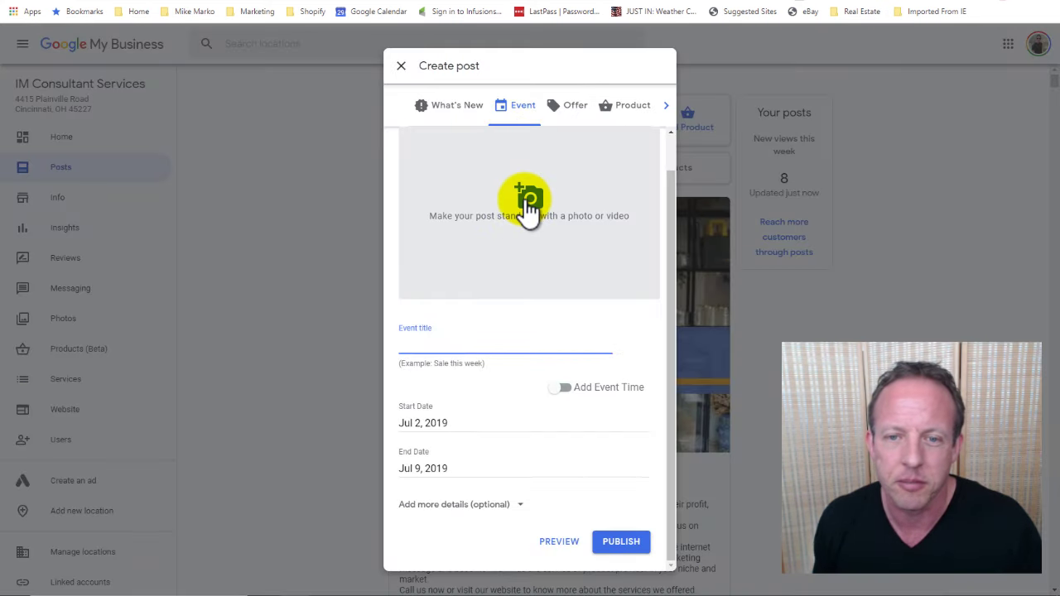
{"action": "left_click", "coordinate": [526, 201]}
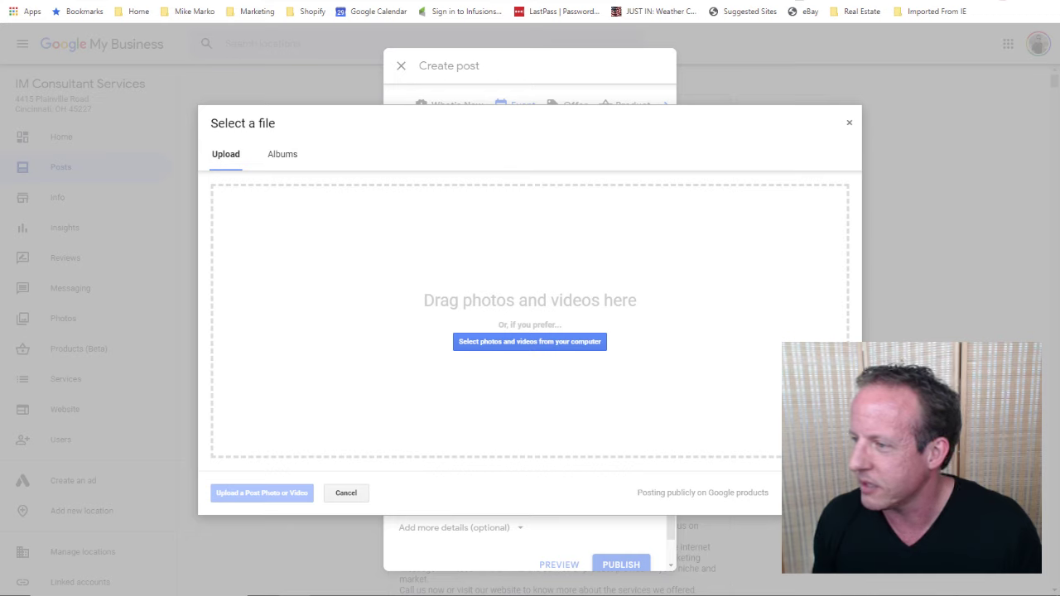
{"action": "left_click_drag", "start_coordinate": [478, 345], "coordinate": [472, 344]}
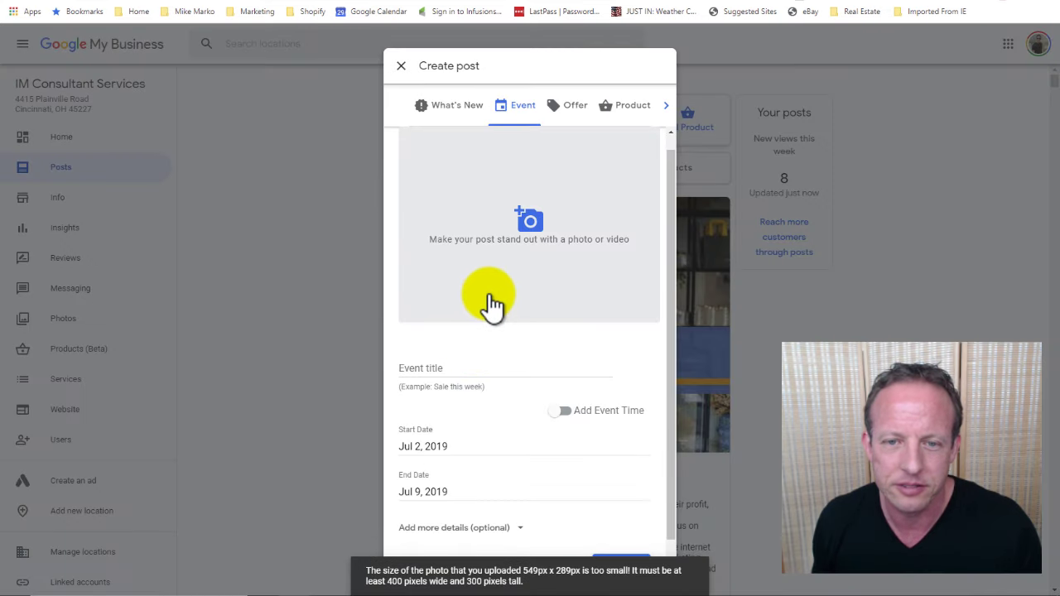
{"action": "left_click", "coordinate": [530, 220]}
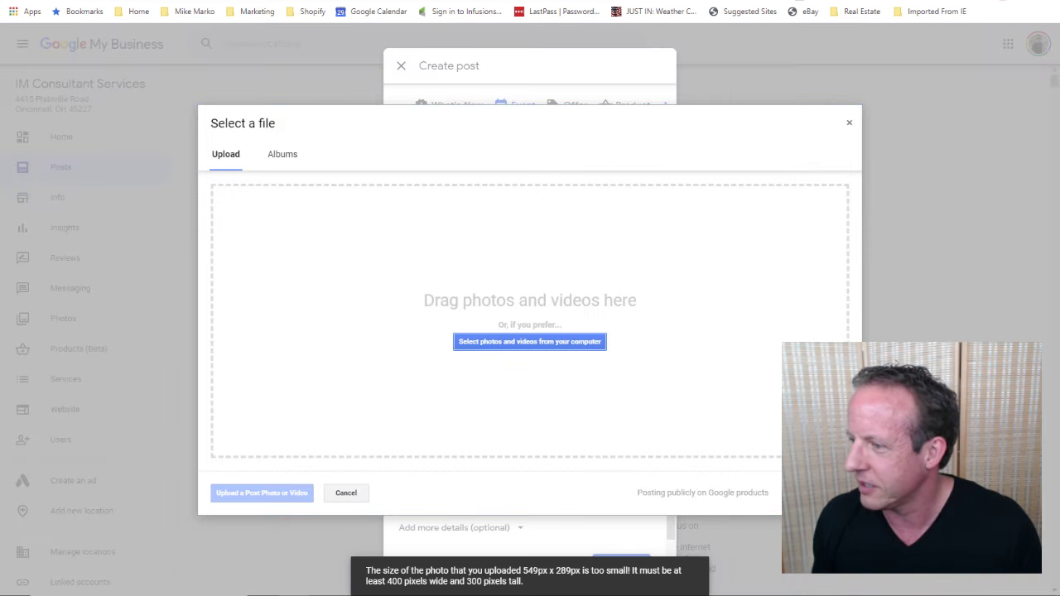
{"action": "left_click_drag", "start_coordinate": [533, 348], "coordinate": [472, 349]}
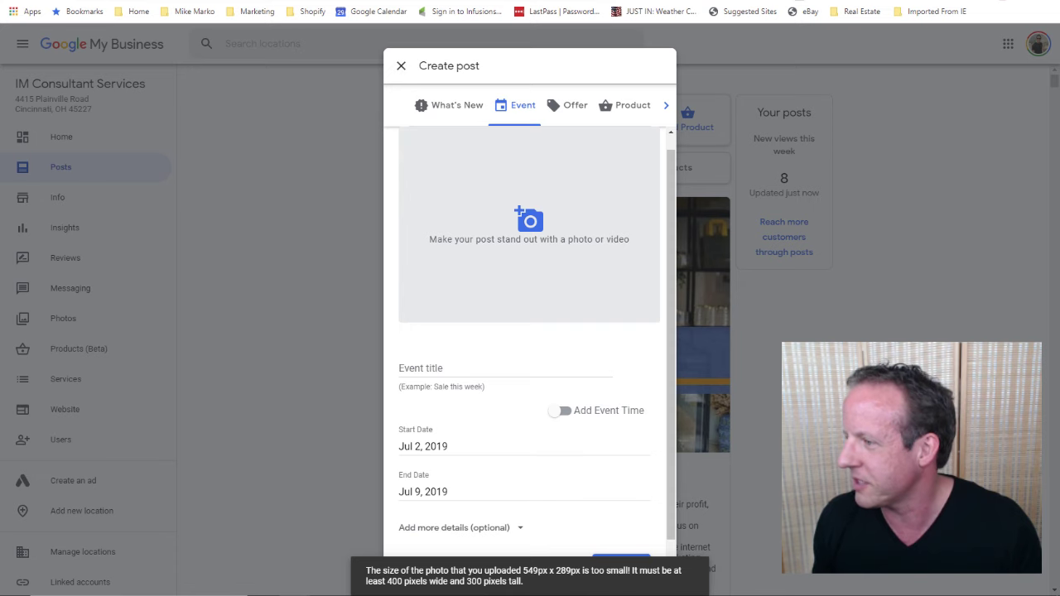
{"action": "left_click", "coordinate": [528, 220]}
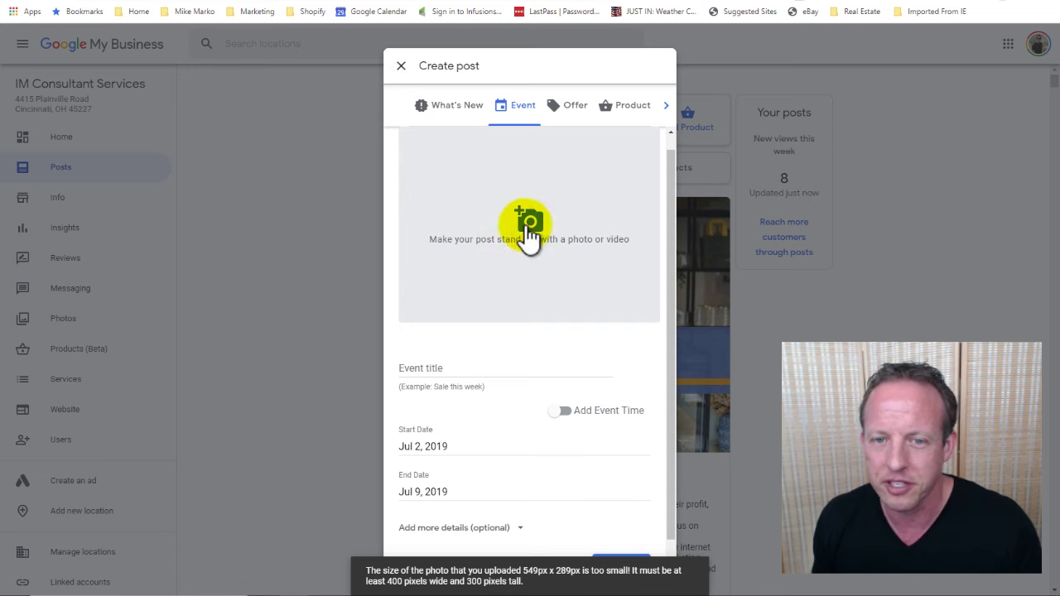
{"action": "left_click_drag", "start_coordinate": [786, 334], "coordinate": [598, 336]}
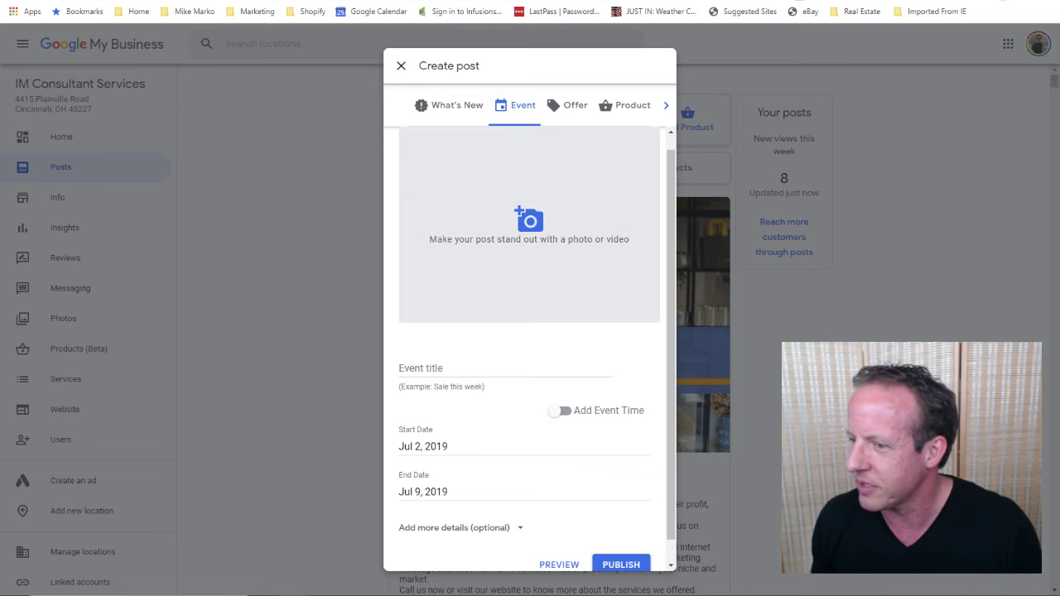
Step: Upload the 'Get More Local Customers' image and crop it around the tablet and headline
{"action": "left_click", "coordinate": [548, 225]}
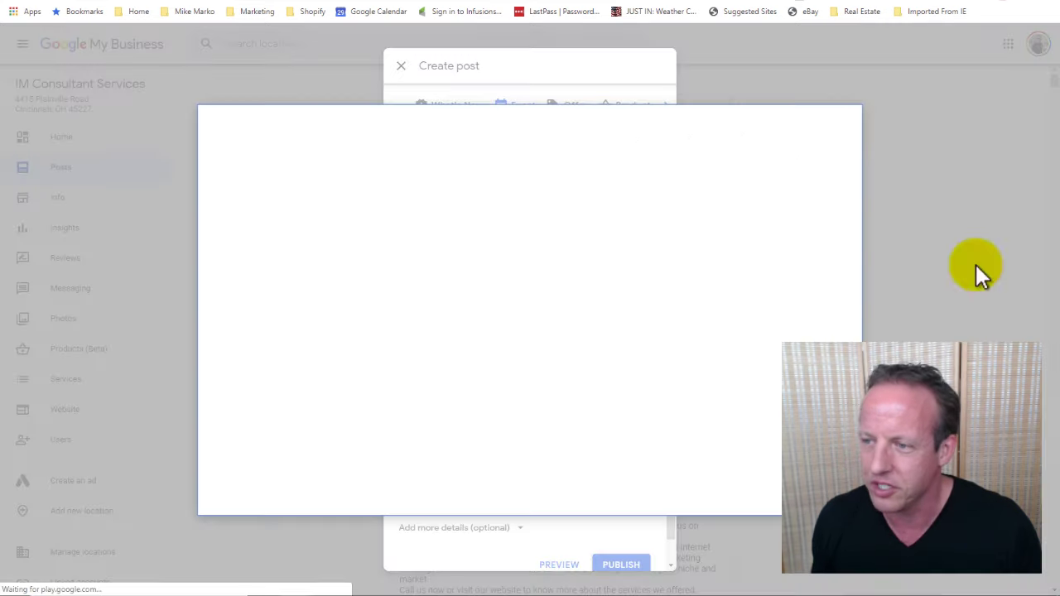
{"action": "left_click_drag", "start_coordinate": [1059, 282], "coordinate": [519, 310]}
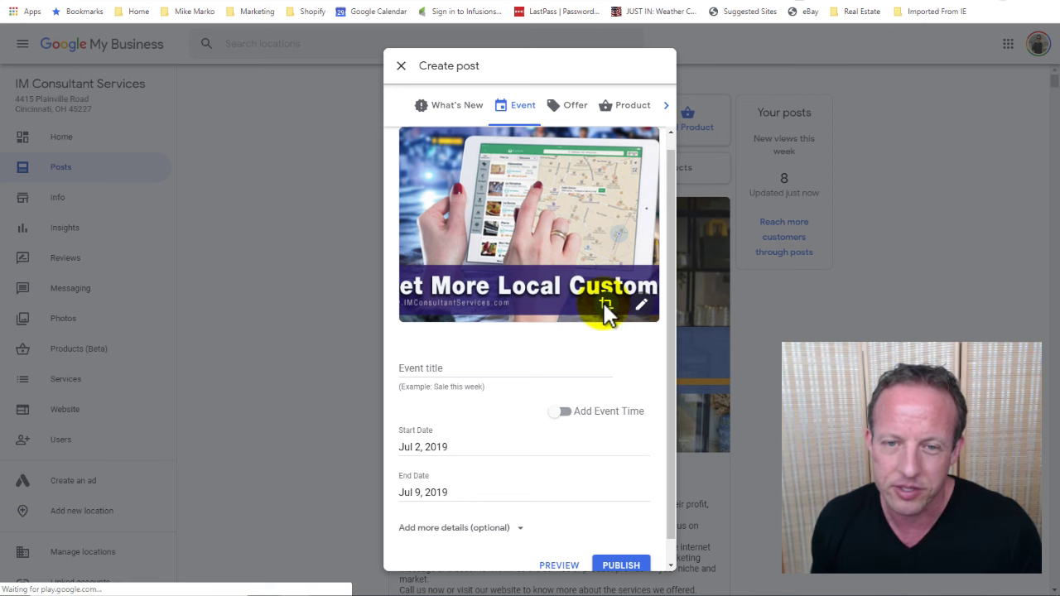
{"action": "left_click", "coordinate": [605, 307]}
{"action": "left_click_drag", "start_coordinate": [539, 303], "coordinate": [577, 303]}
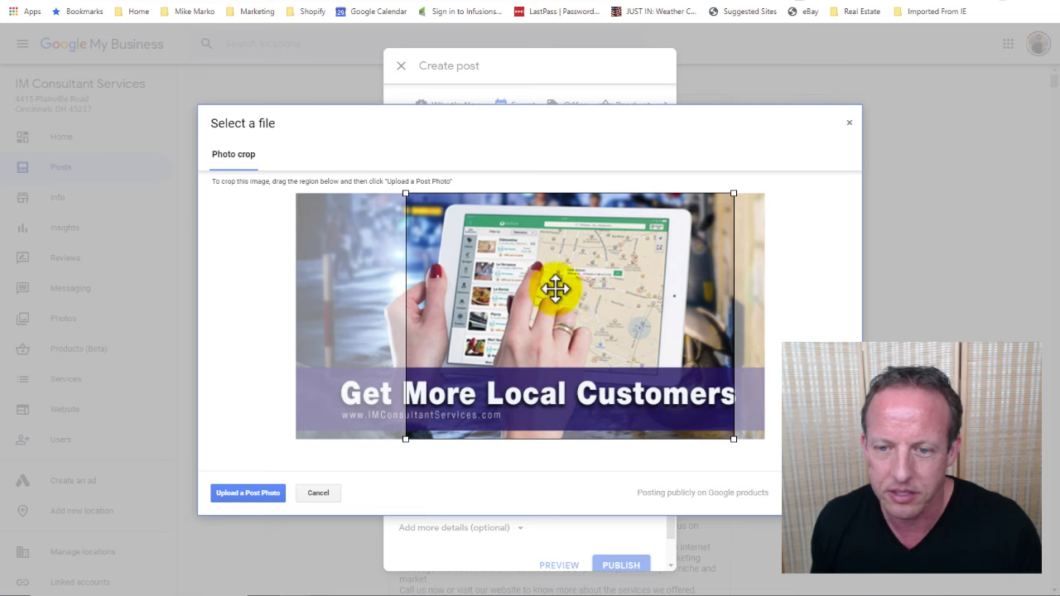
{"action": "left_click_drag", "start_coordinate": [555, 287], "coordinate": [582, 293]}
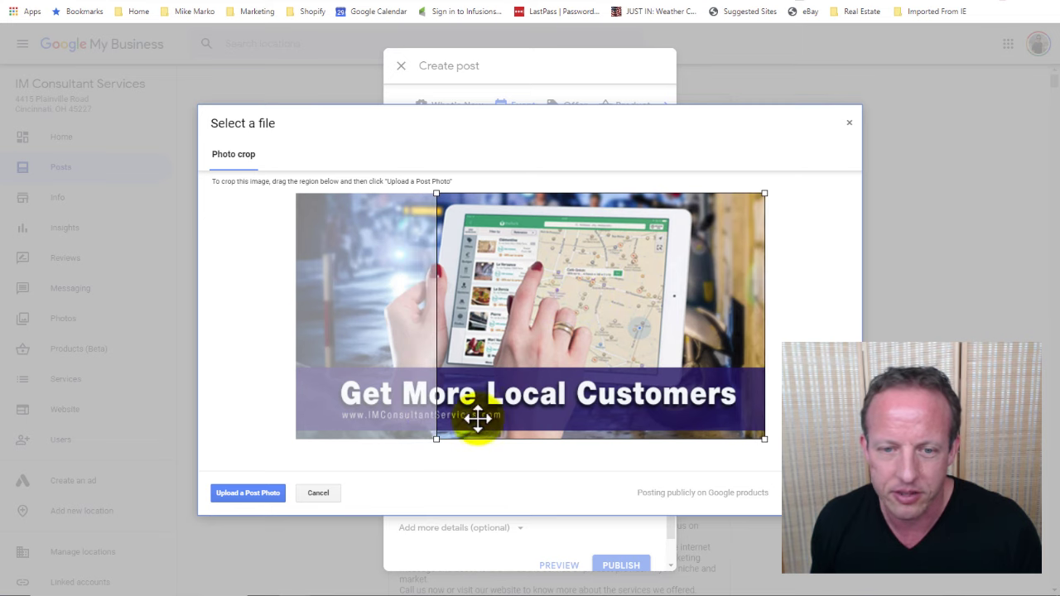
{"action": "left_click_drag", "start_coordinate": [436, 439], "coordinate": [451, 428]}
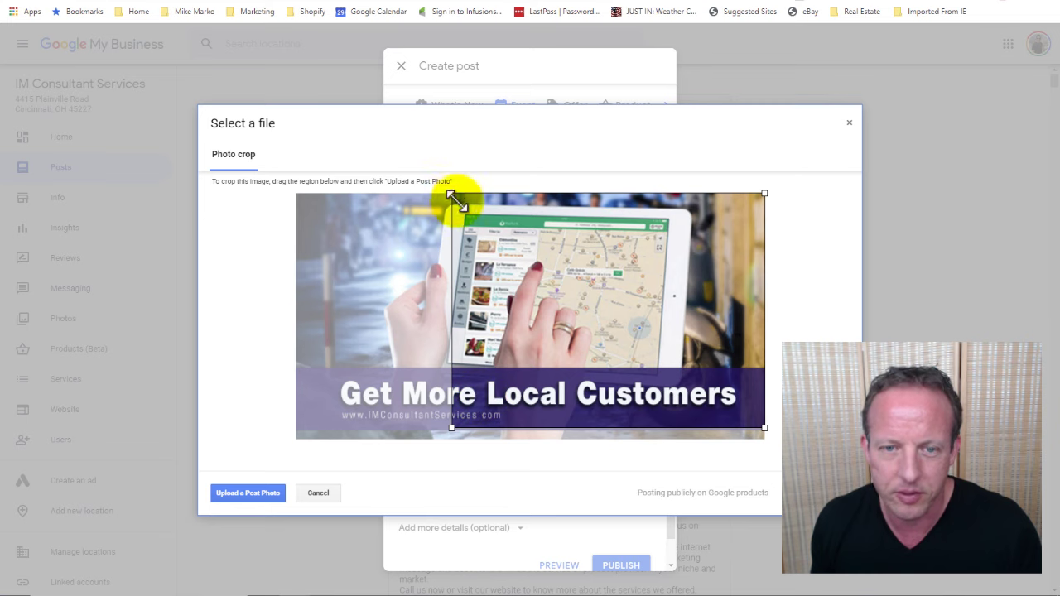
{"action": "left_click_drag", "start_coordinate": [451, 428], "coordinate": [341, 461]}
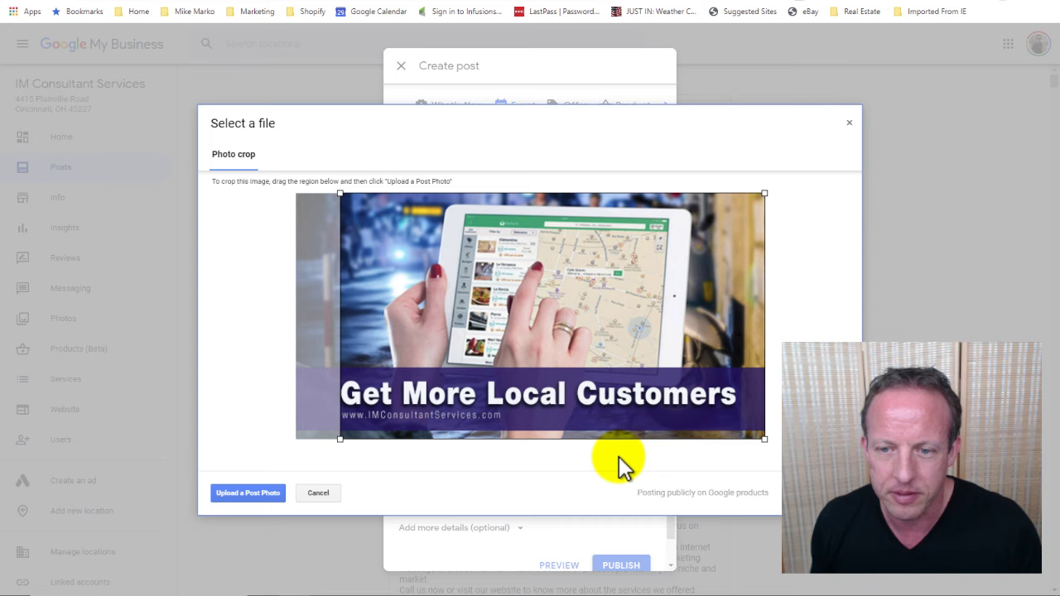
{"action": "left_click_drag", "start_coordinate": [763, 439], "coordinate": [732, 442]}
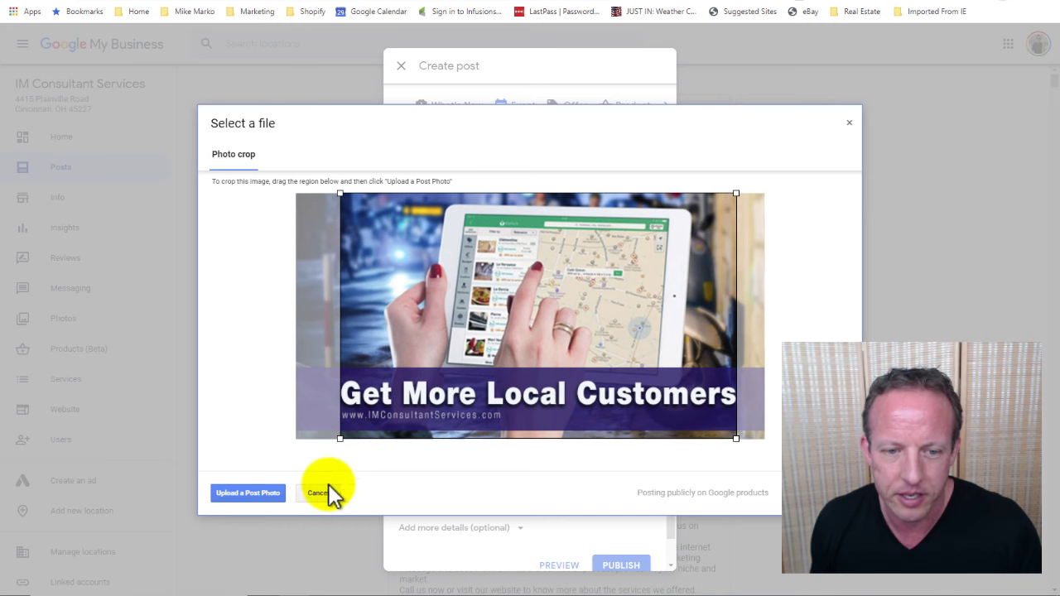
{"action": "left_click", "coordinate": [258, 492]}
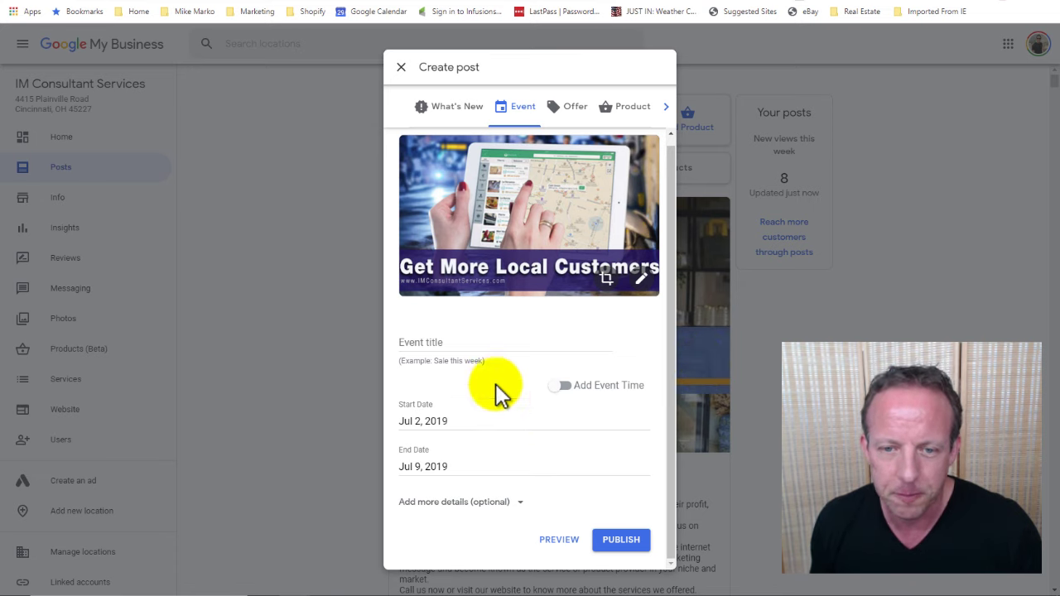
Step: Title the event 'Get More Local Customers' and set its end date to Aug 2, 2019
{"action": "left_click", "coordinate": [484, 339]}
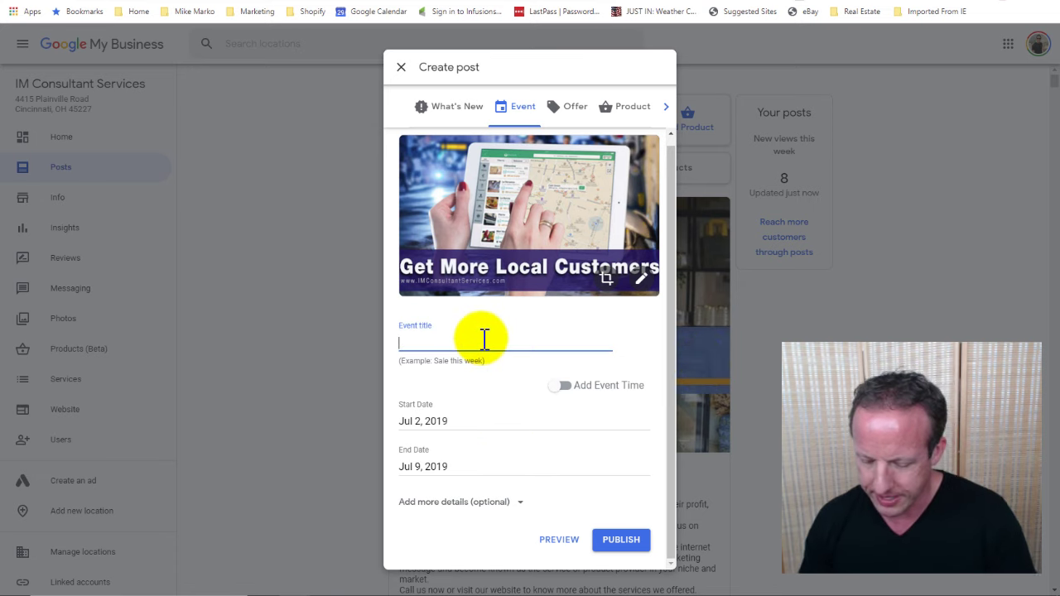
{"action": "type", "text": "Get More L"}
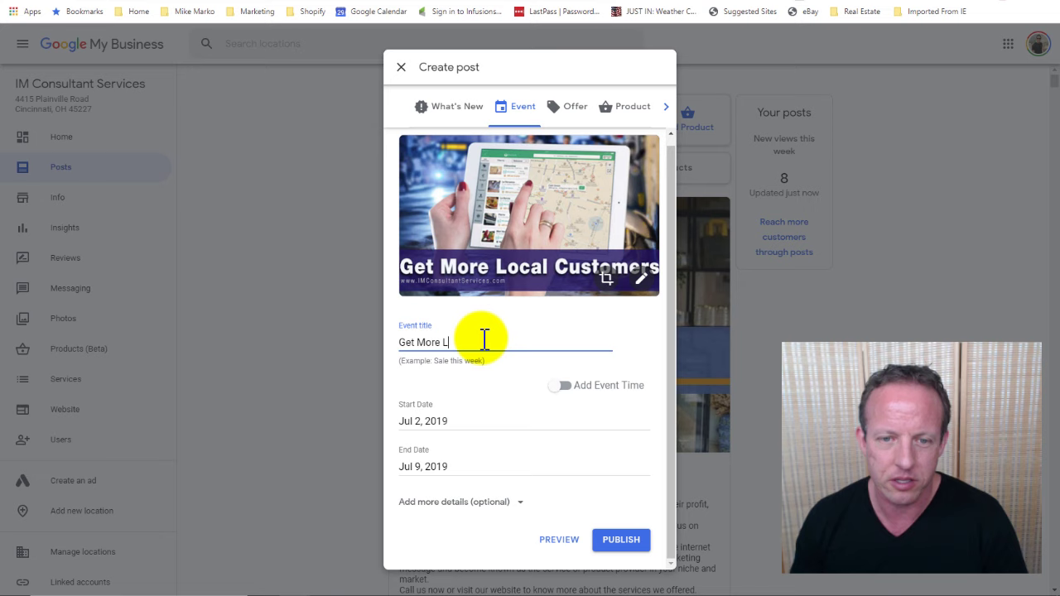
{"action": "type", "text": "ocal Customers"}
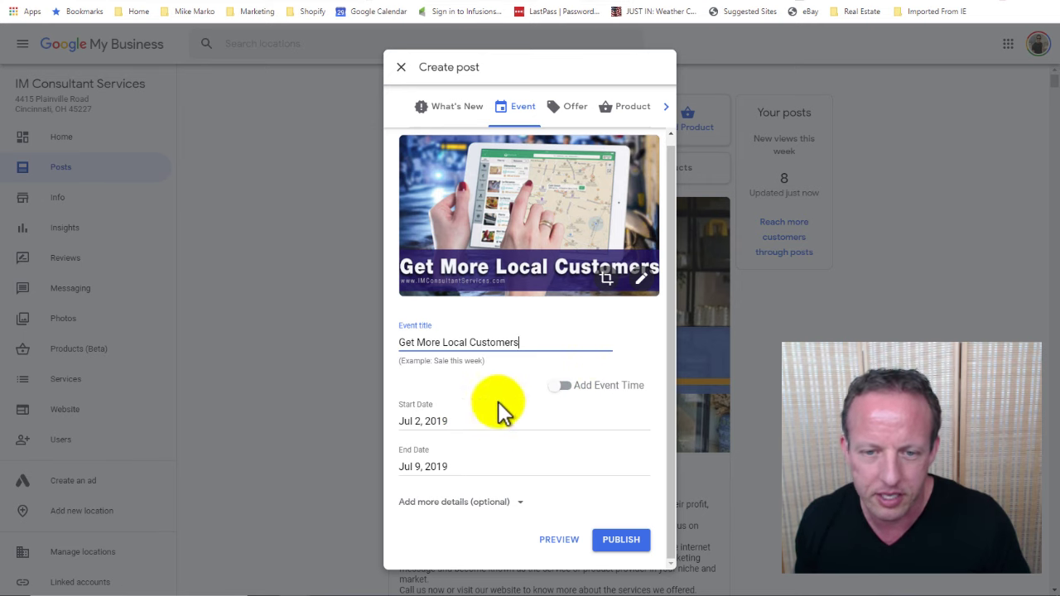
{"action": "left_click", "coordinate": [447, 465]}
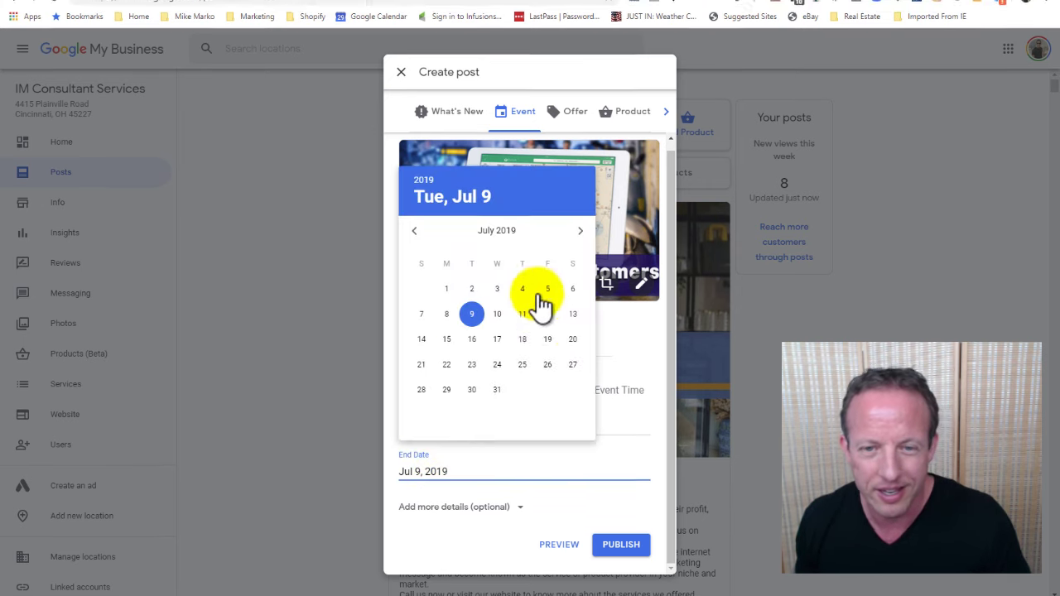
{"action": "left_click", "coordinate": [579, 231]}
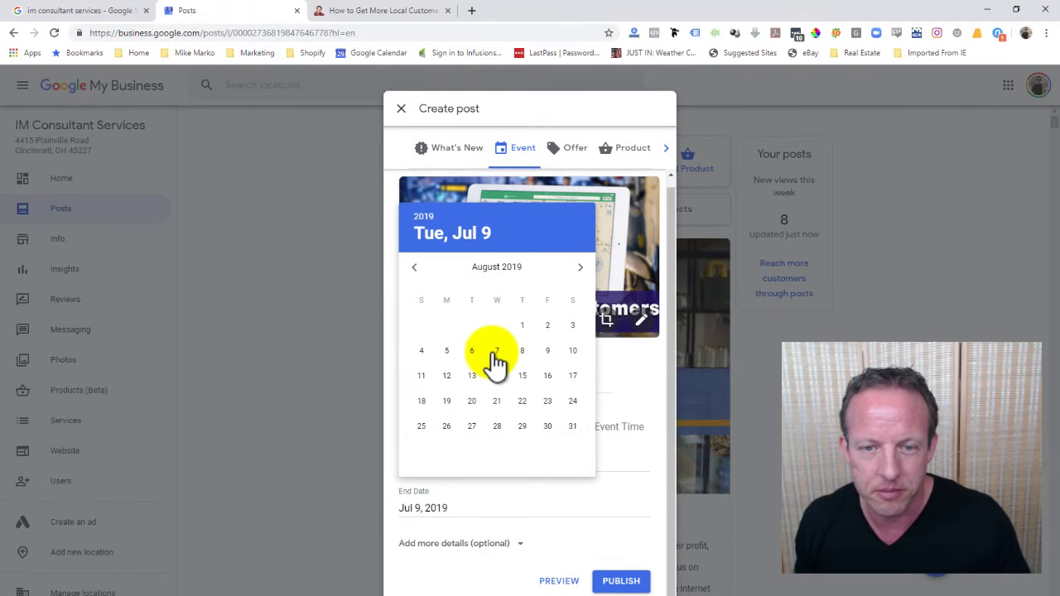
{"action": "left_click", "coordinate": [547, 326]}
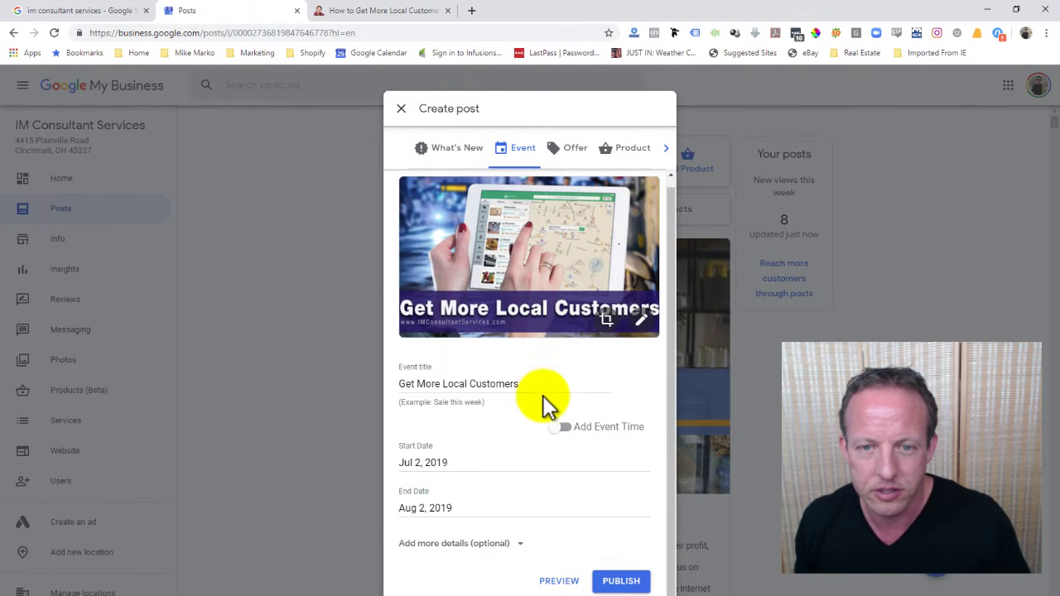
Step: Add a Learn more button under the event's extra details
{"action": "left_click", "coordinate": [508, 543]}
{"action": "scroll", "coordinate": [503, 491], "scroll_direction": "down", "scroll_amount": 1}
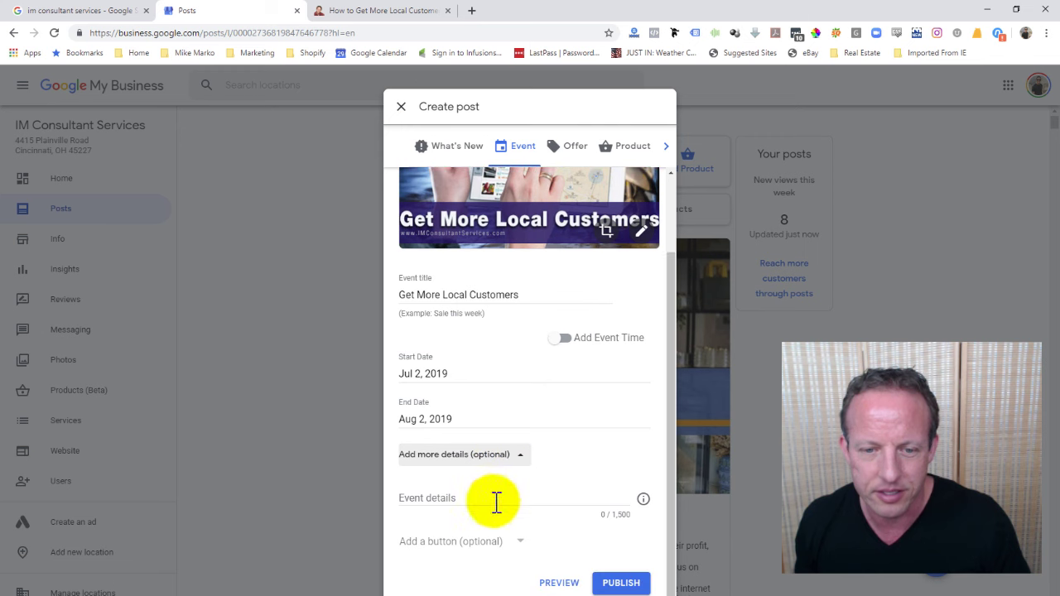
{"action": "left_click", "coordinate": [483, 546]}
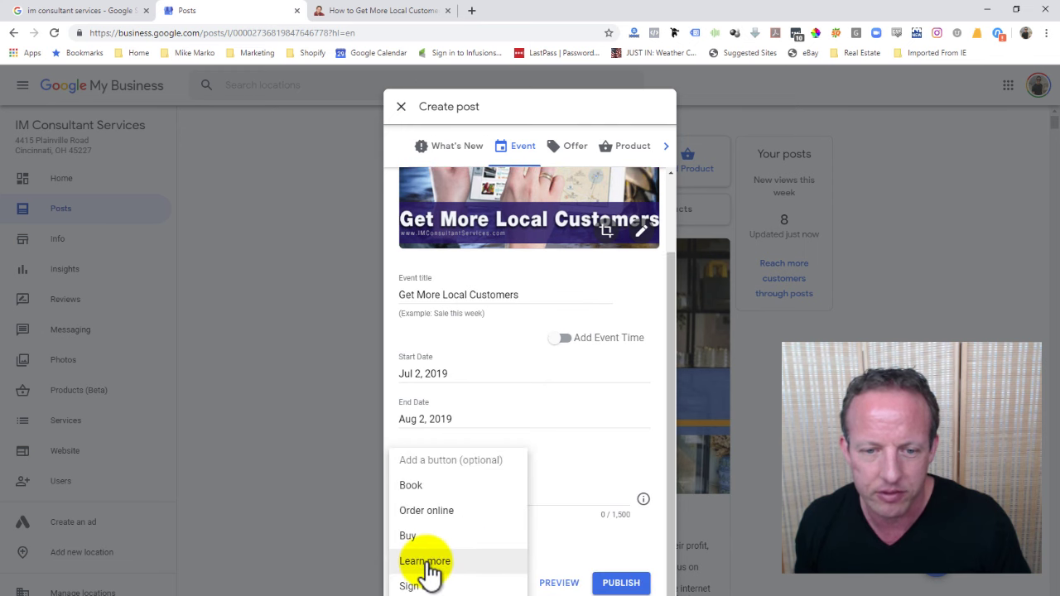
{"action": "left_click", "coordinate": [428, 567]}
Step: Copy the first two paragraphs of the 'How to Get More Local Customers' blog article
{"action": "left_click", "coordinate": [355, 14]}
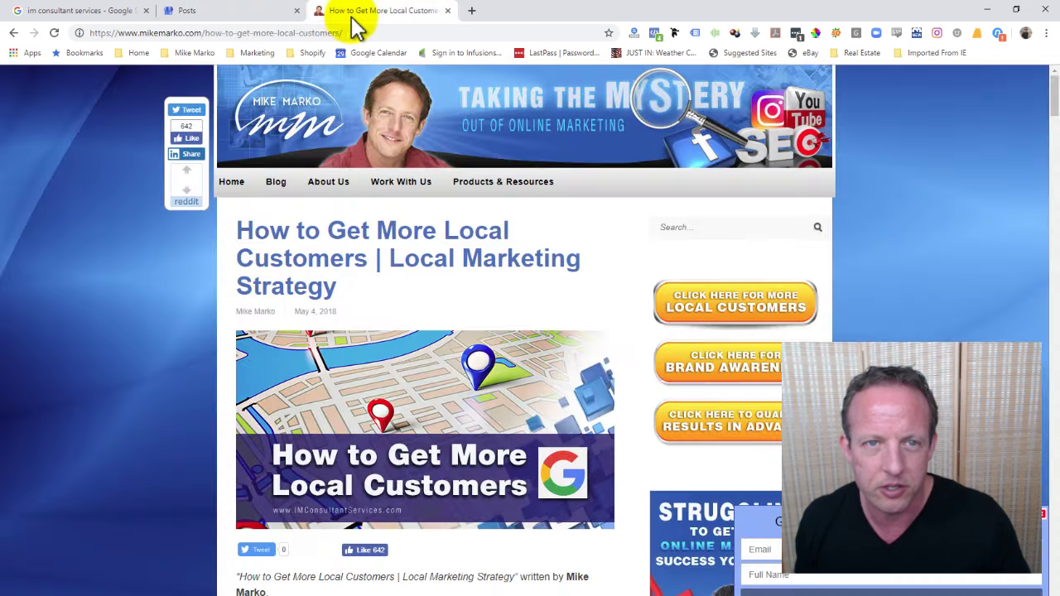
{"action": "scroll", "coordinate": [473, 426], "scroll_direction": "down", "scroll_amount": 2}
{"action": "scroll", "coordinate": [475, 420], "scroll_direction": "down", "scroll_amount": 2}
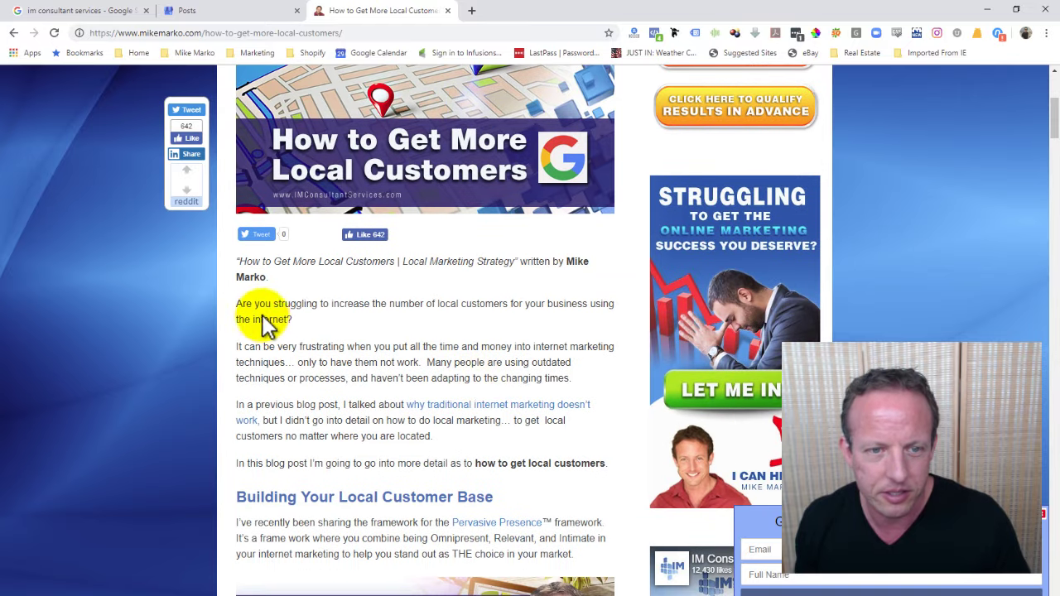
{"action": "left_click_drag", "start_coordinate": [240, 305], "coordinate": [577, 383]}
{"action": "key", "text": "ctrl+c"}
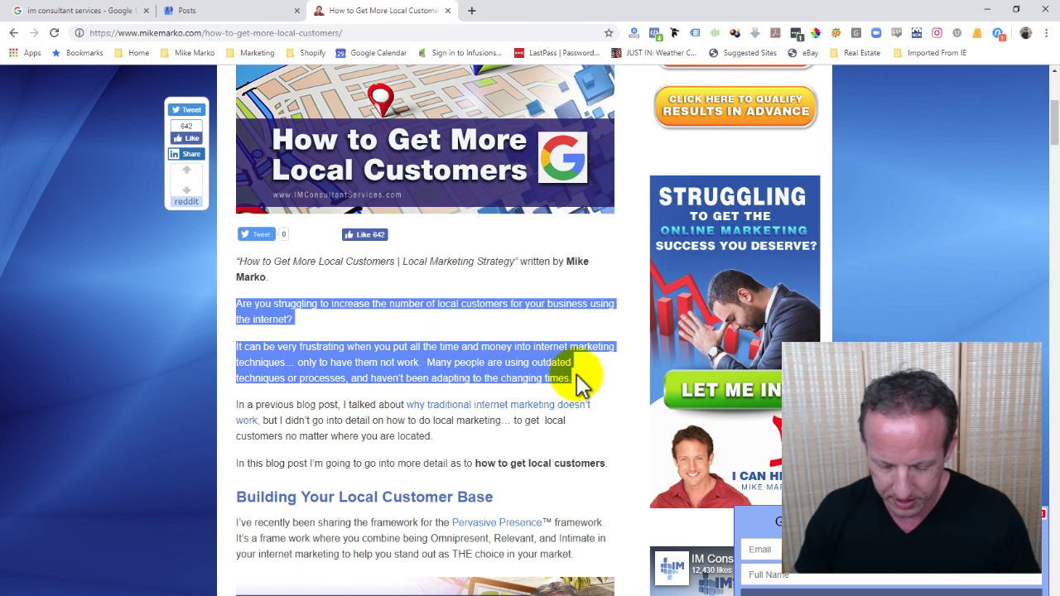
Step: Paste the two copied paragraphs into the event details
{"action": "left_click", "coordinate": [236, 11]}
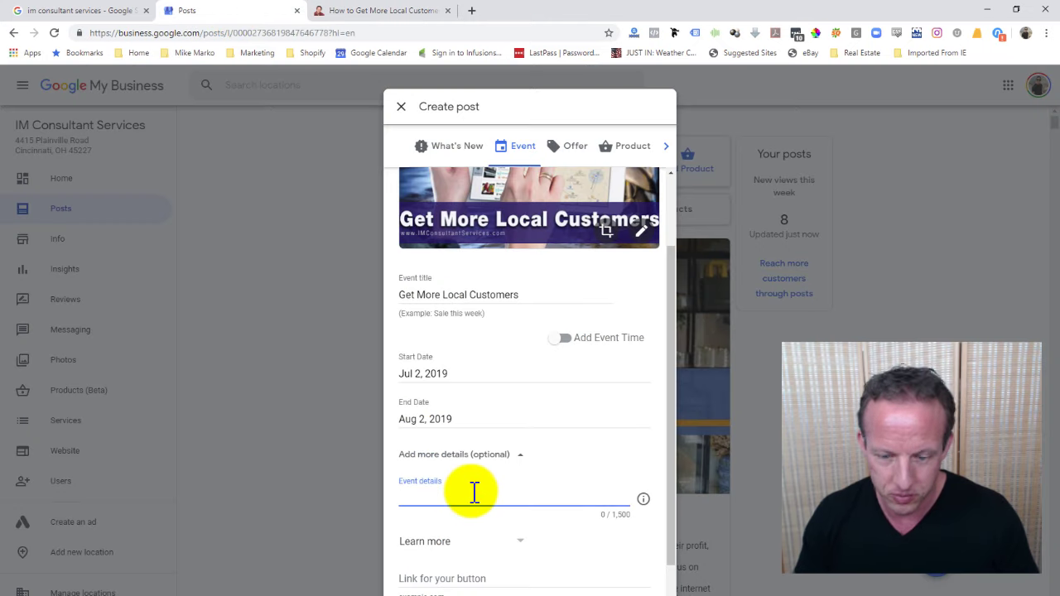
{"action": "key", "text": "ctrl+v"}
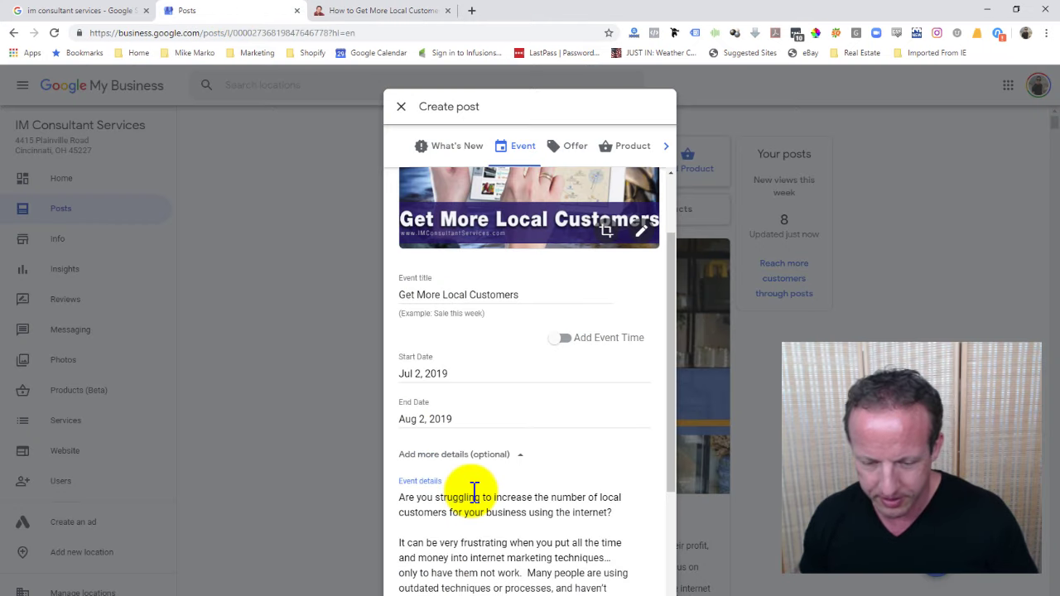
{"action": "scroll", "coordinate": [473, 490], "scroll_direction": "down", "scroll_amount": 1}
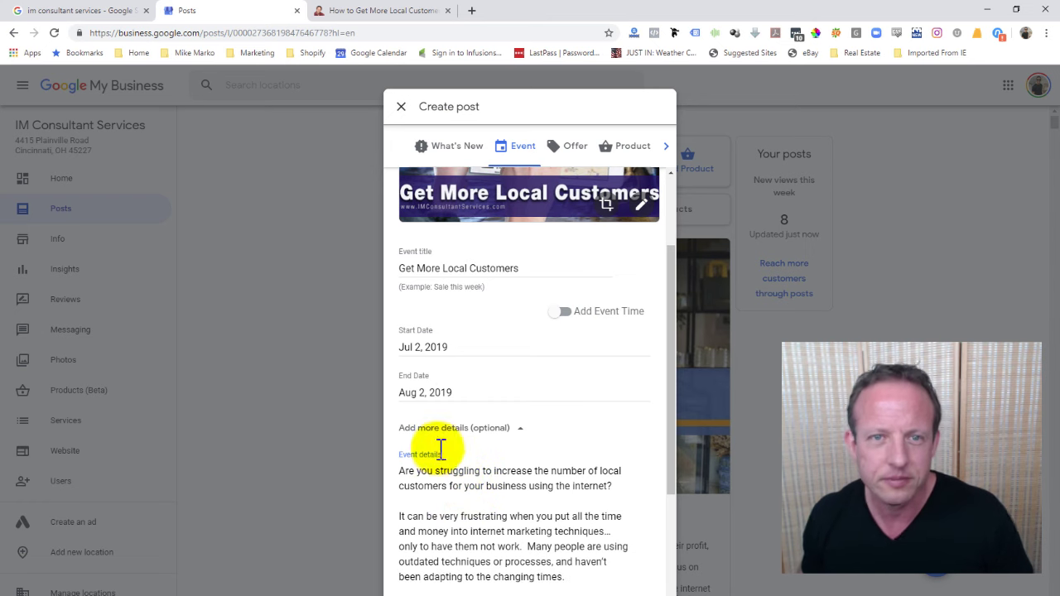
Step: Copy the blog's 'In this blog post' sentence and paste it below as a new paragraph
{"action": "left_click", "coordinate": [348, 11]}
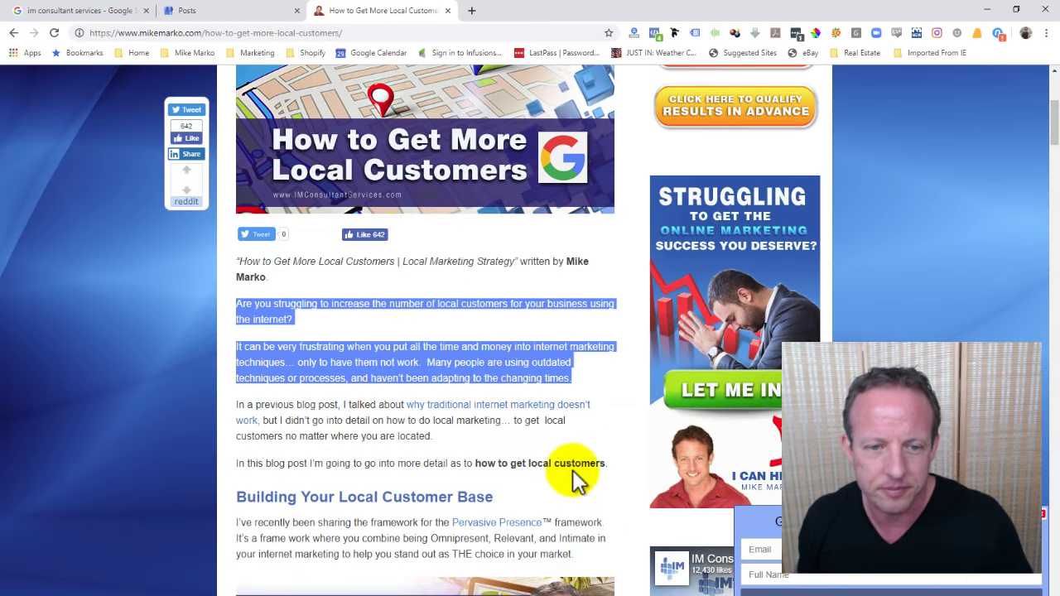
{"action": "left_click_drag", "start_coordinate": [607, 463], "coordinate": [234, 467]}
{"action": "key", "text": "ctrl+c"}
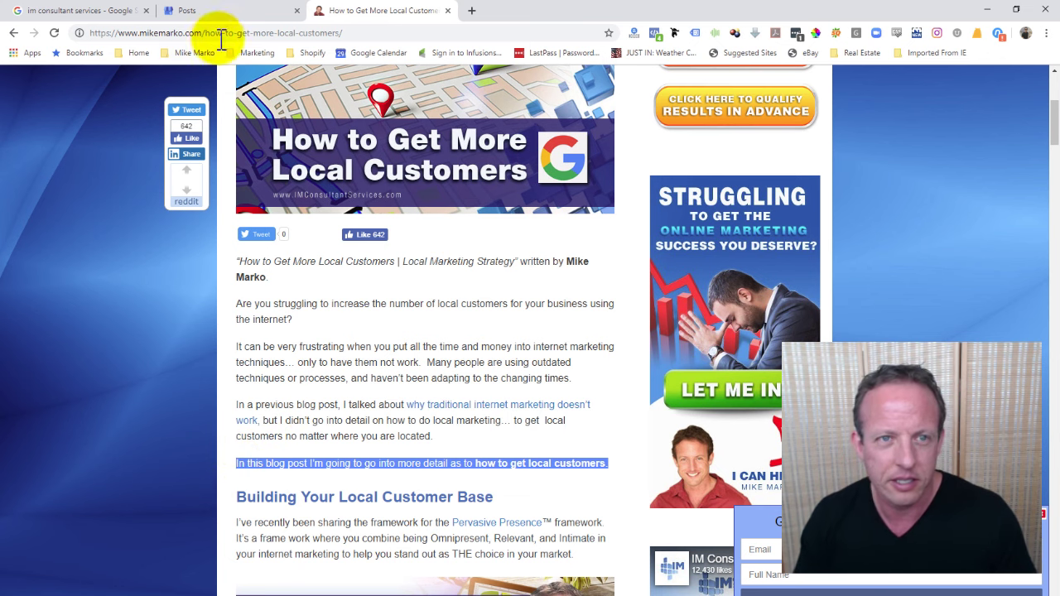
{"action": "left_click", "coordinate": [218, 15]}
{"action": "left_click", "coordinate": [462, 527]}
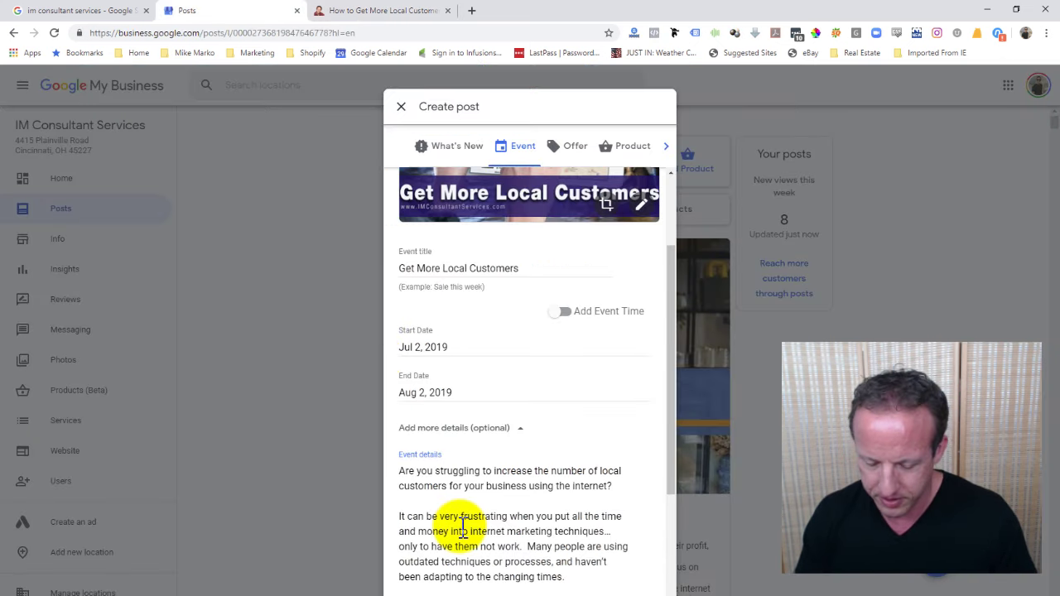
{"action": "key", "text": "ctrl+v"}
{"action": "scroll", "coordinate": [486, 525], "scroll_direction": "down", "scroll_amount": 2}
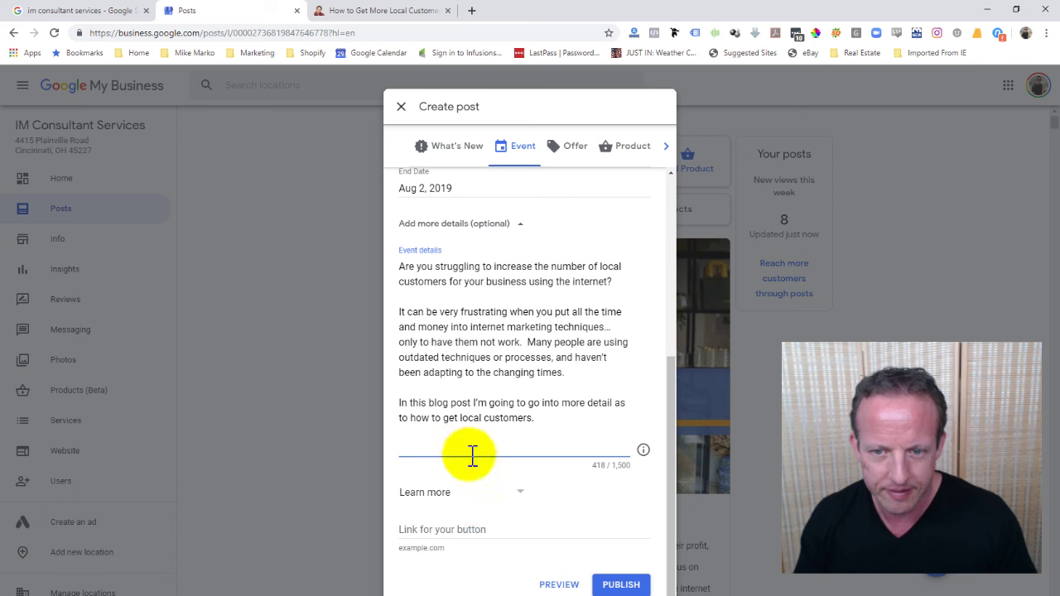
Step: Reselect and copy the article's two opening paragraphs
{"action": "left_click", "coordinate": [318, 12]}
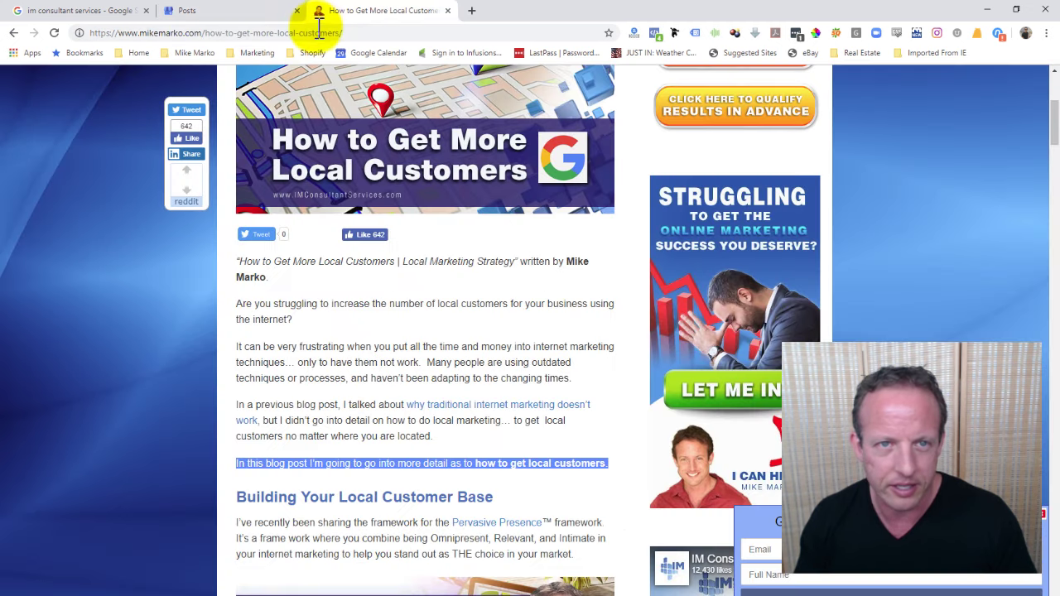
{"action": "left_click", "coordinate": [319, 31]}
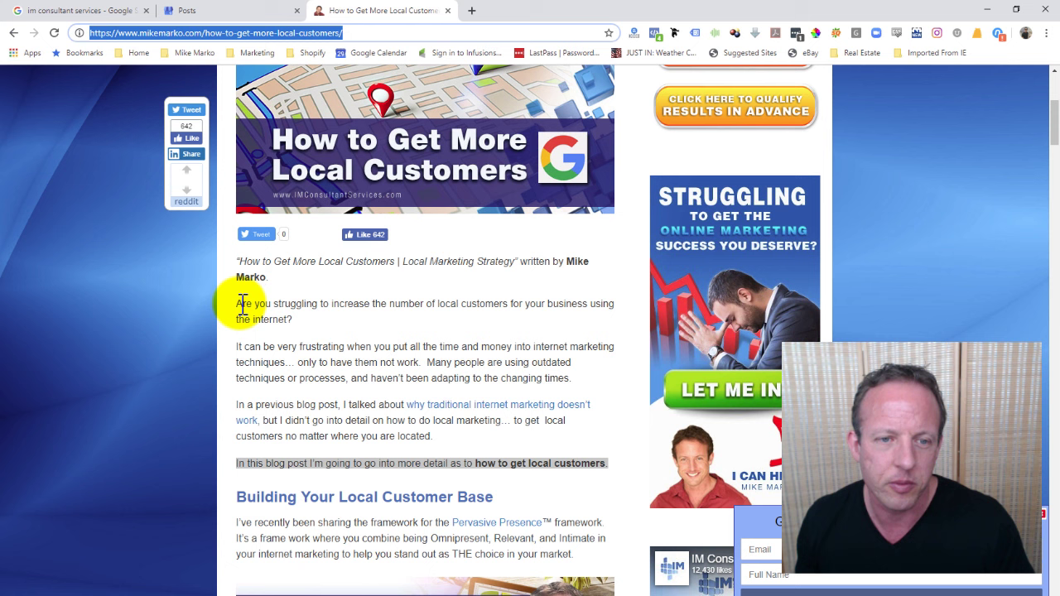
{"action": "left_click_drag", "start_coordinate": [240, 304], "coordinate": [585, 379]}
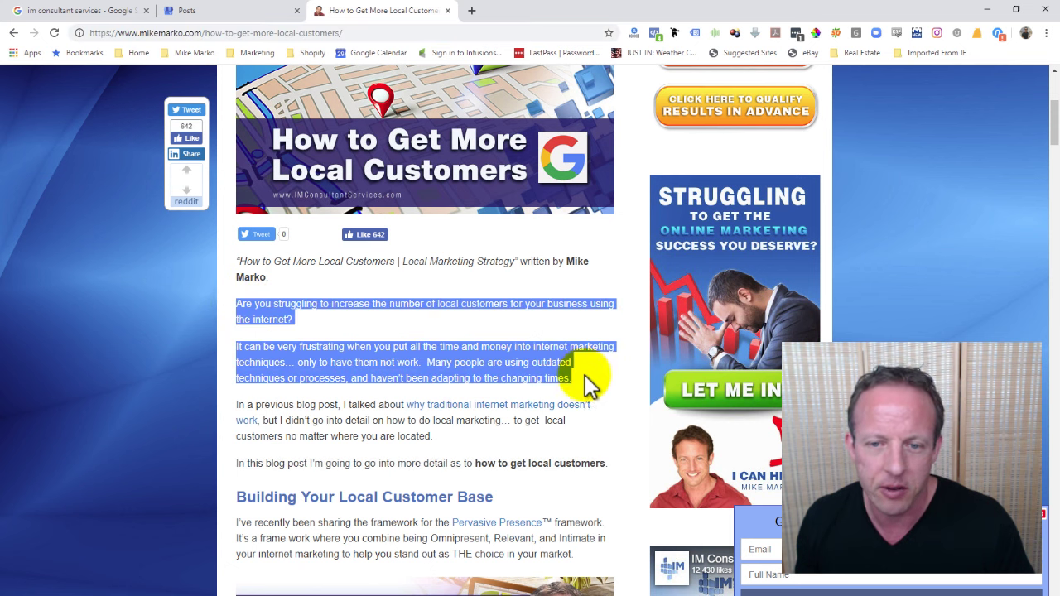
{"action": "right_click", "coordinate": [370, 361]}
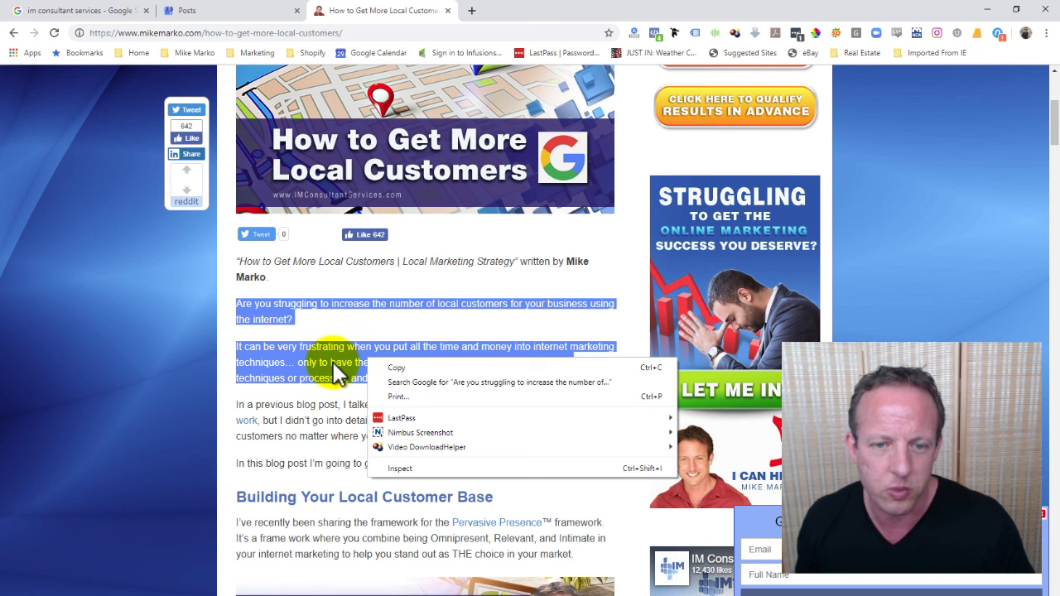
{"action": "left_click", "coordinate": [389, 367]}
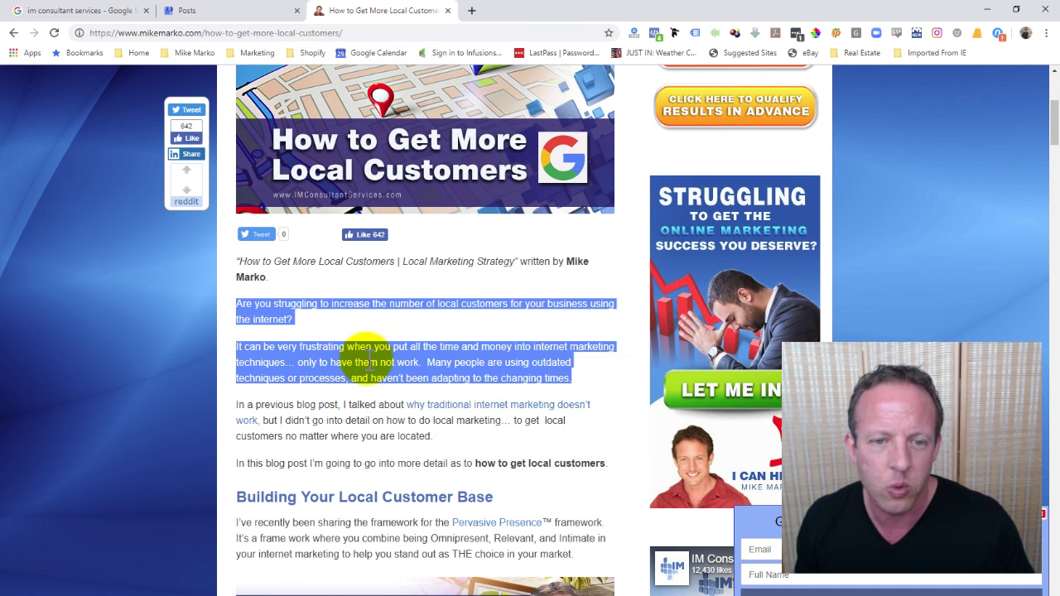
{"action": "left_click", "coordinate": [344, 387]}
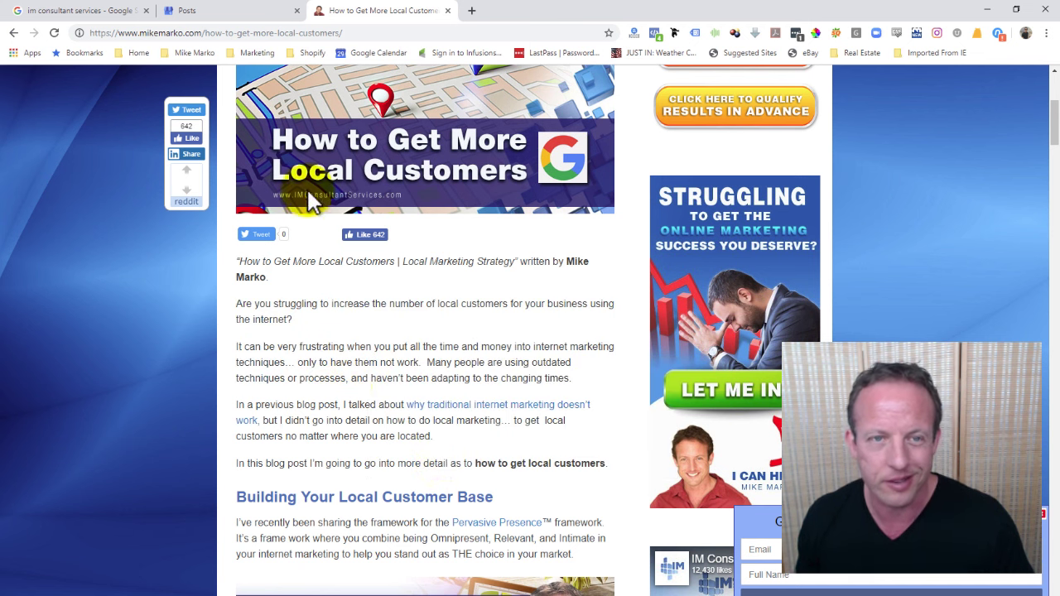
Step: Copy the article's web address and return to the Create post dialog
{"action": "left_click", "coordinate": [273, 35]}
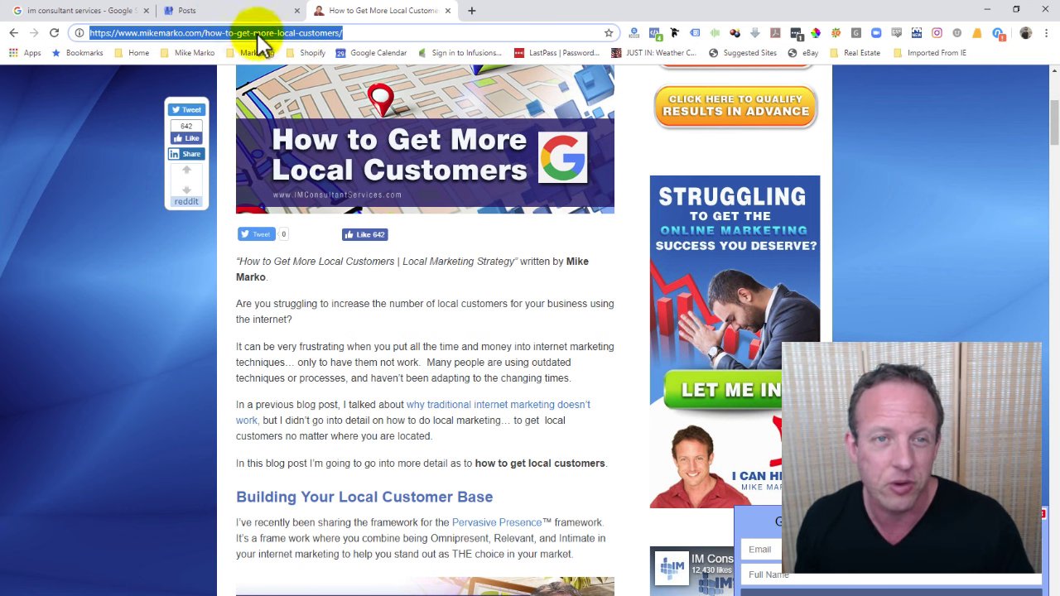
{"action": "right_click", "coordinate": [258, 34]}
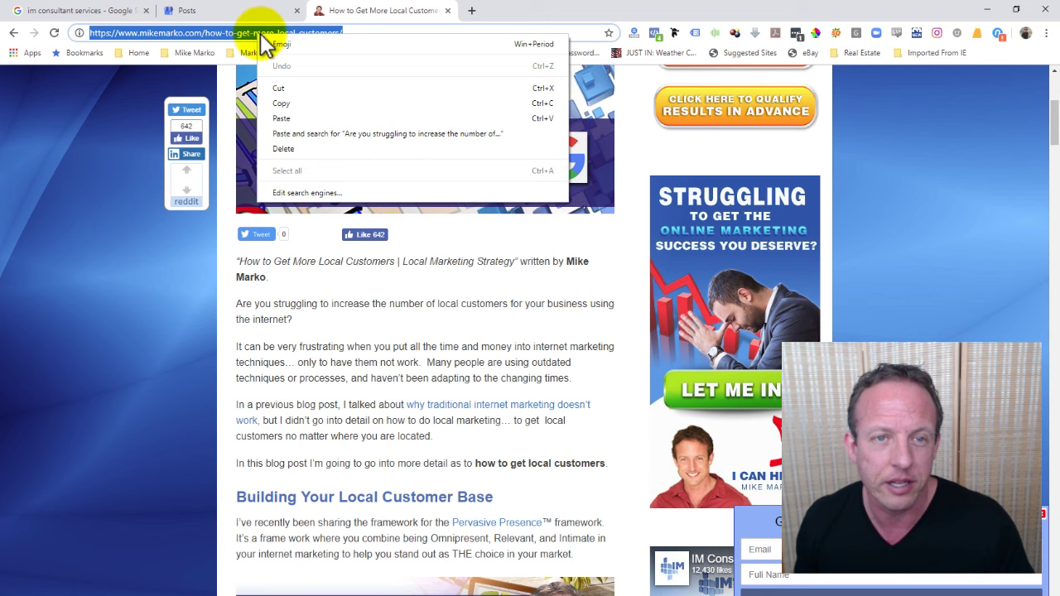
{"action": "left_click", "coordinate": [294, 103]}
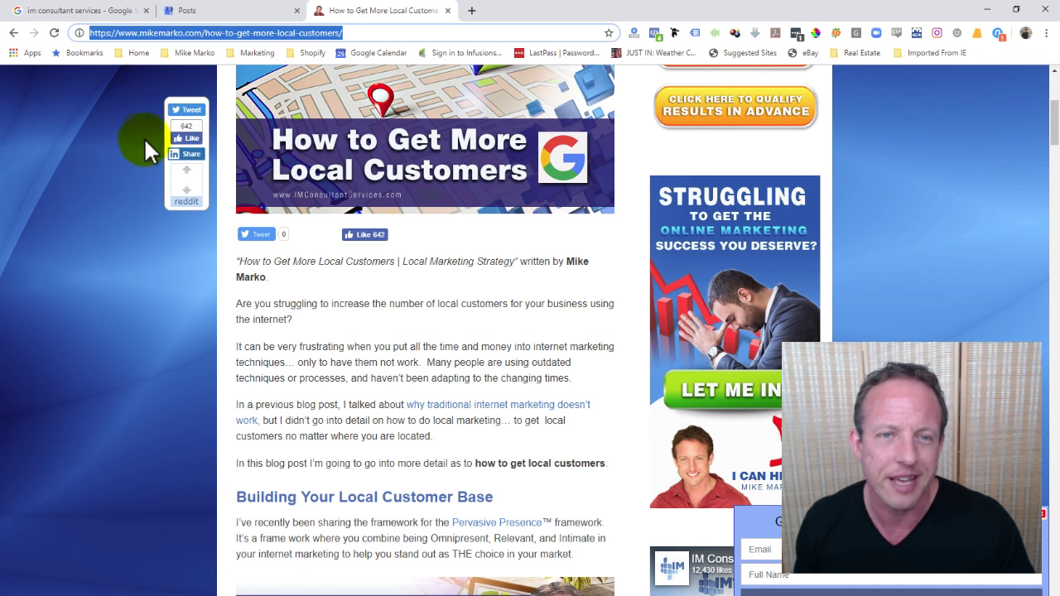
{"action": "left_click", "coordinate": [184, 10]}
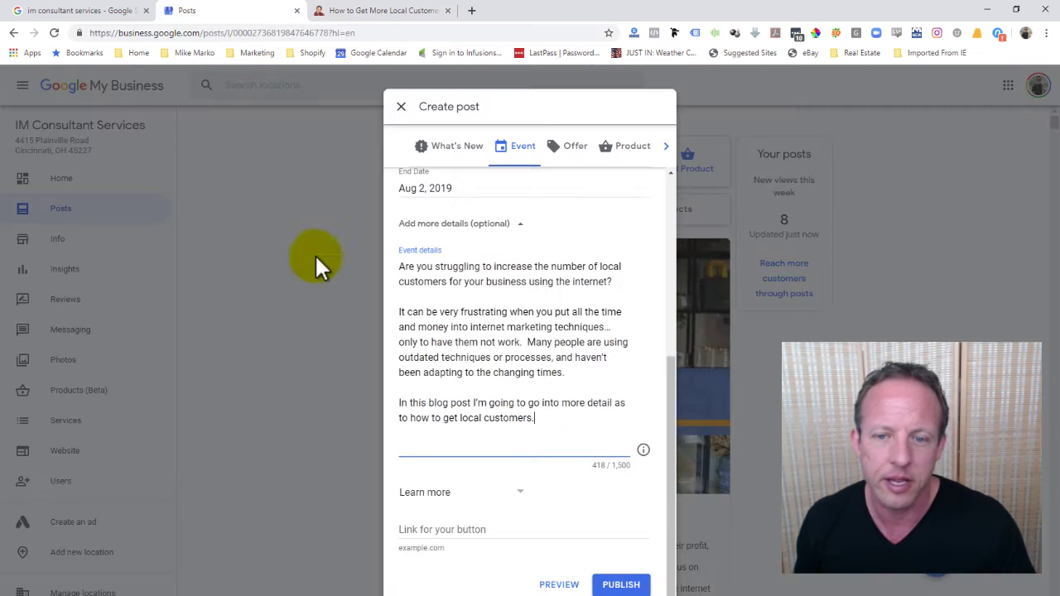
Step: Paste the blog article's URL as the Learn more button link
{"action": "left_click", "coordinate": [500, 527]}
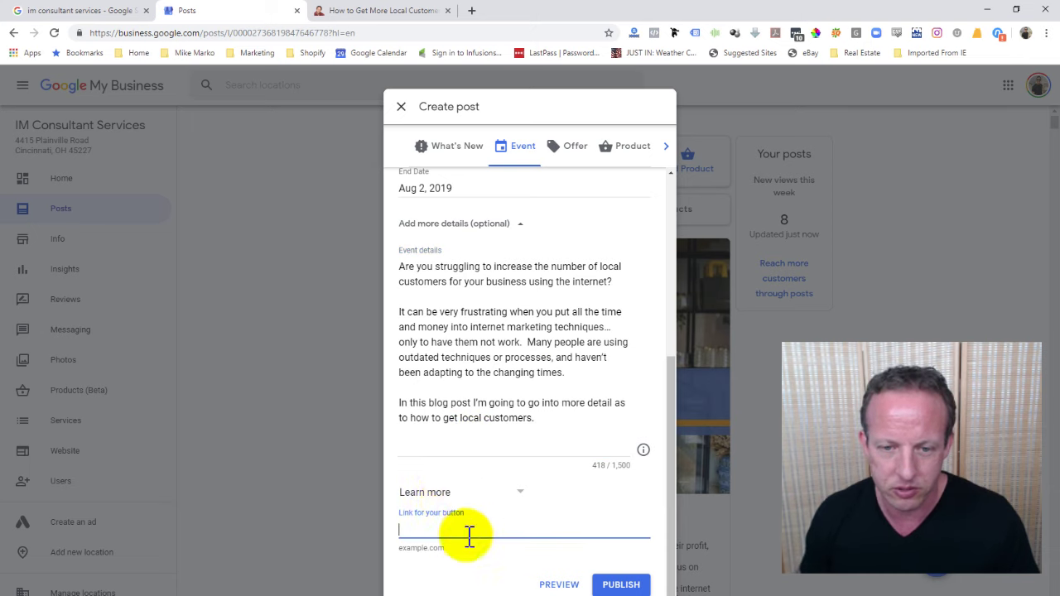
{"action": "key", "text": "ctrl+v"}
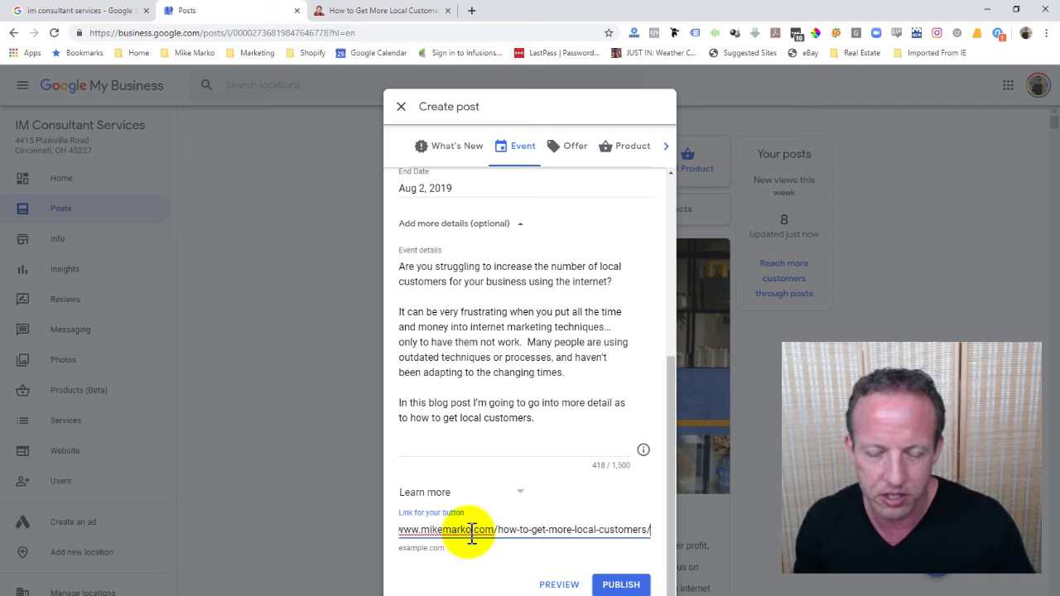
{"action": "right_click", "coordinate": [472, 531]}
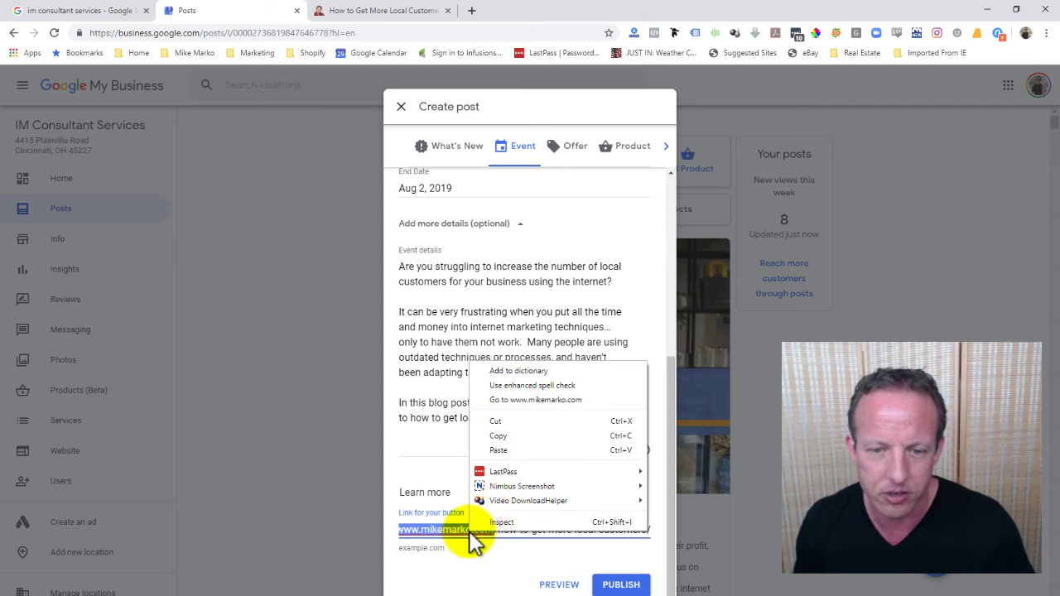
{"action": "left_click", "coordinate": [448, 523]}
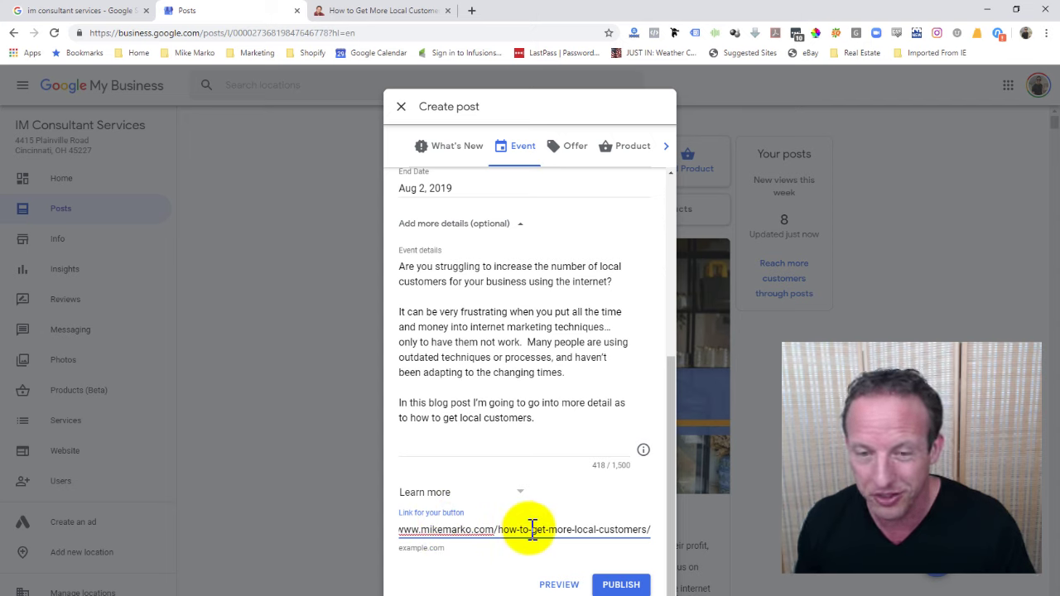
Step: Publish the event post and switch to the im consultant services search results
{"action": "left_click", "coordinate": [627, 584]}
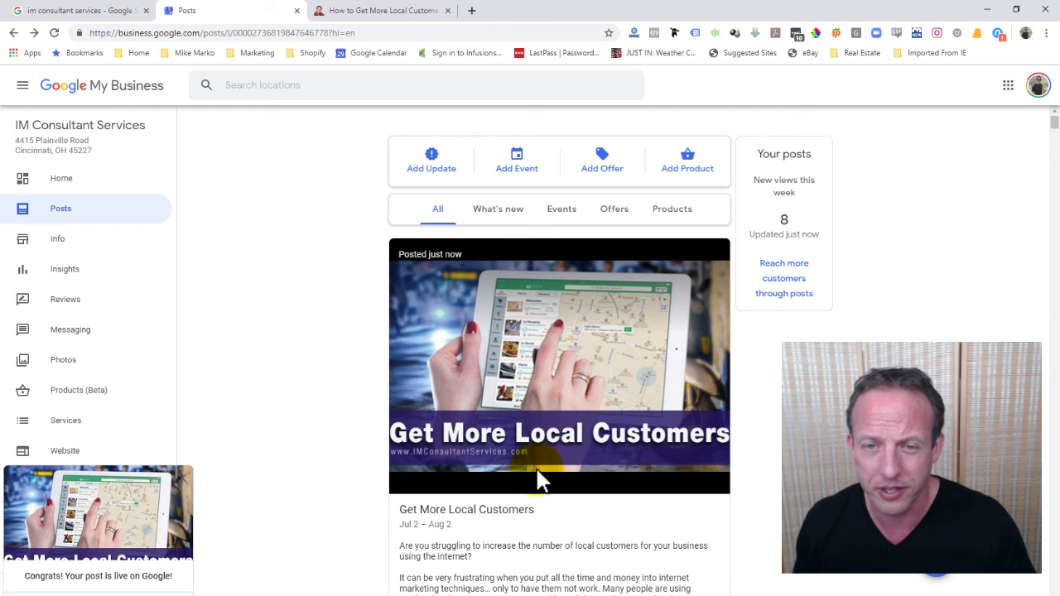
{"action": "left_click", "coordinate": [55, 12]}
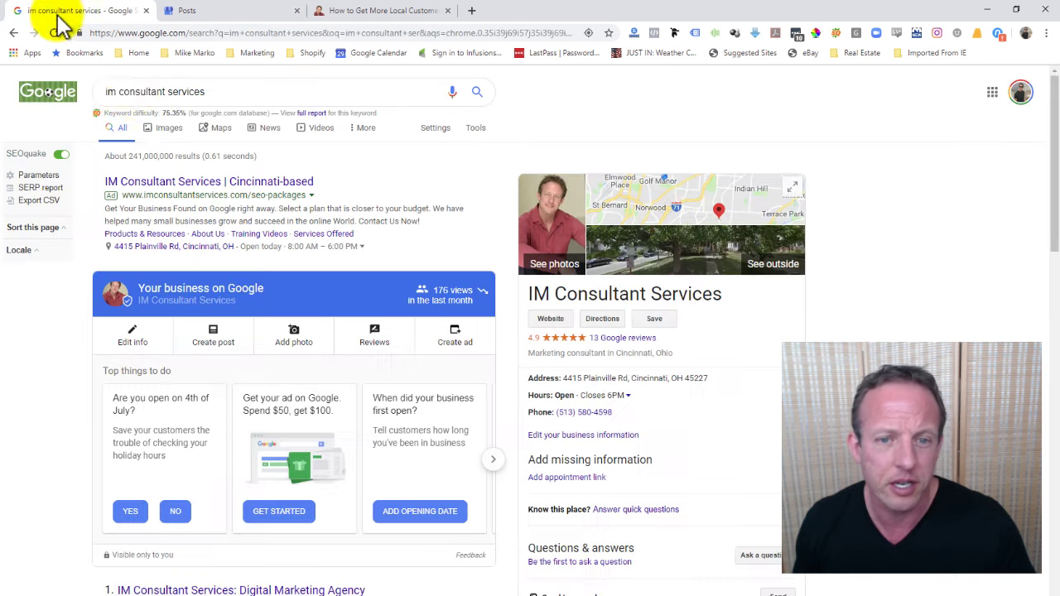
Step: Reload the search results to find the new post, then return to the Posts page
{"action": "scroll", "coordinate": [480, 425], "scroll_direction": "down", "scroll_amount": 7}
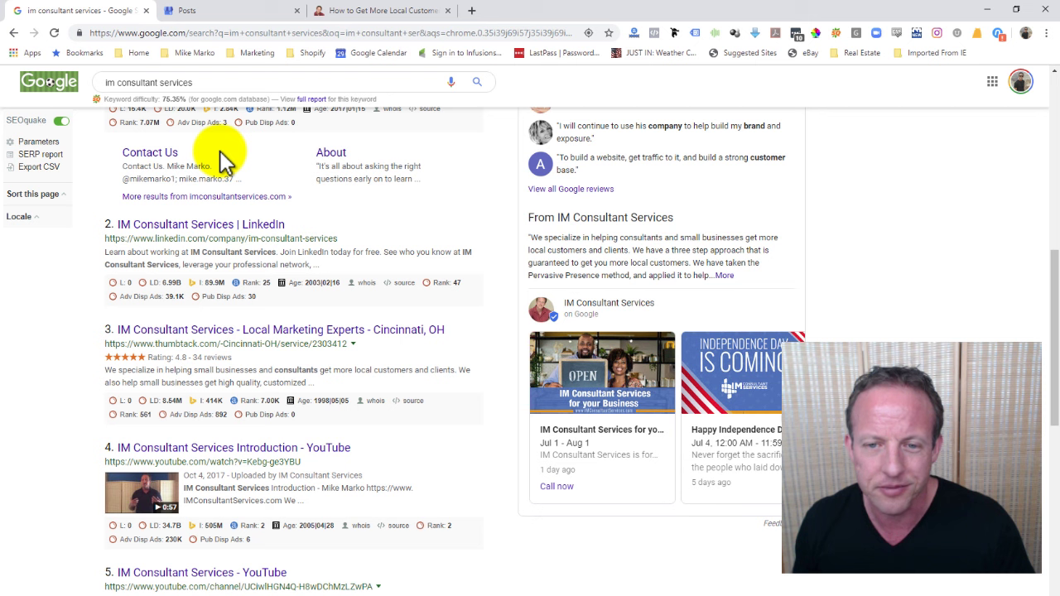
{"action": "left_click", "coordinate": [53, 33]}
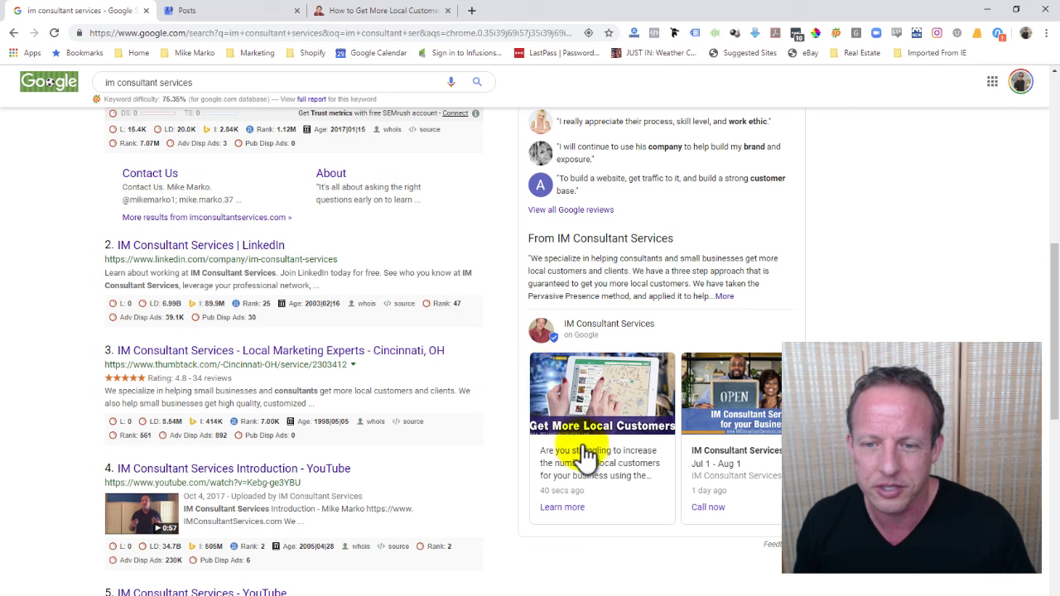
{"action": "left_click", "coordinate": [232, 12]}
{"action": "scroll", "coordinate": [450, 448], "scroll_direction": "down", "scroll_amount": 4}
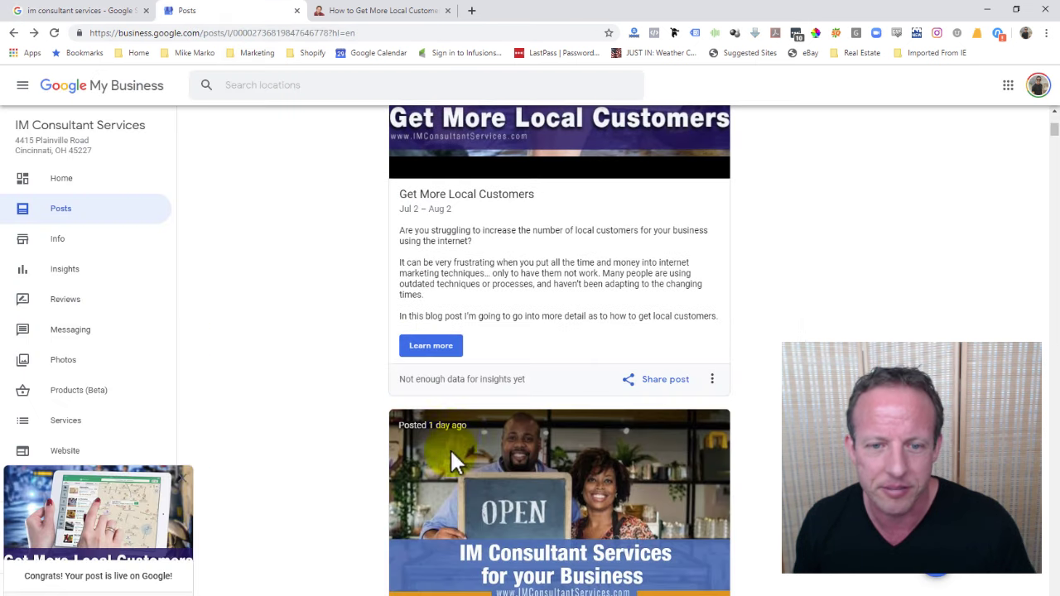
Step: Republish the 'Get More Local Customers' post through Edit without changes, then view it in Google search
{"action": "left_click", "coordinate": [711, 379]}
{"action": "left_click", "coordinate": [662, 399]}
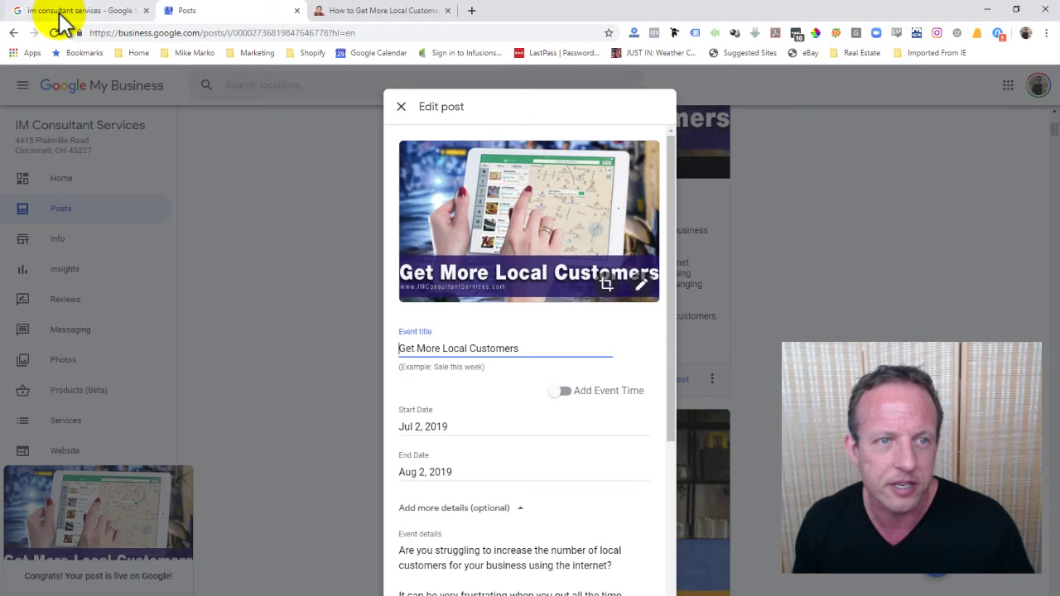
{"action": "left_click", "coordinate": [50, 10]}
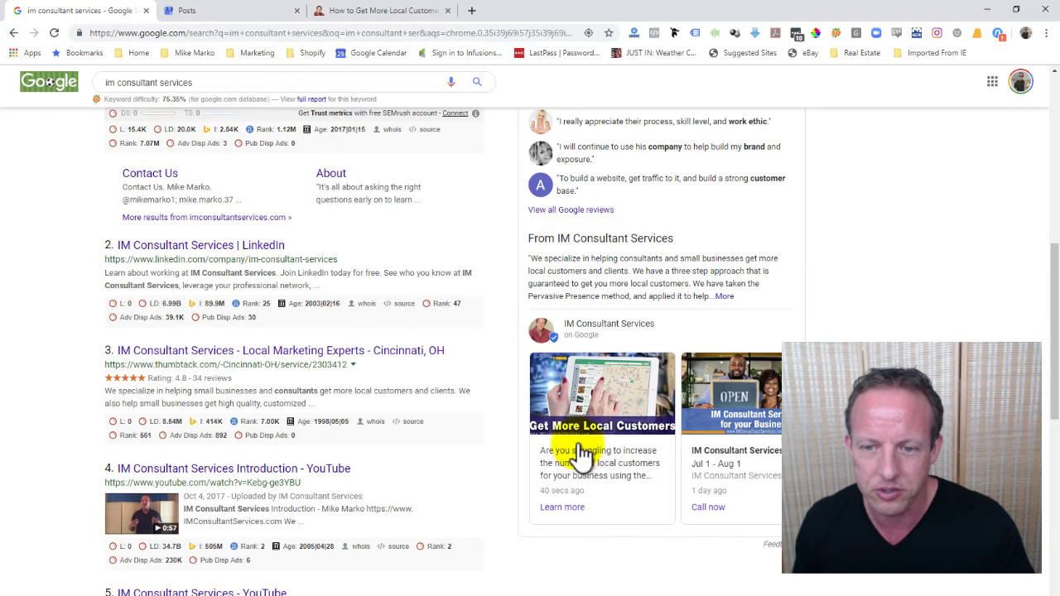
{"action": "left_click", "coordinate": [243, 14]}
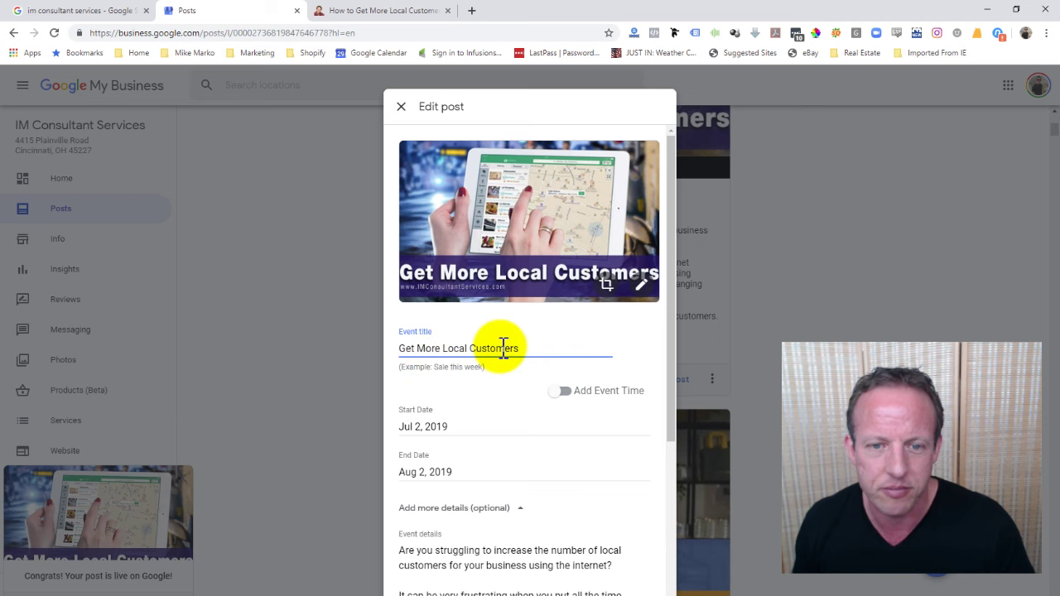
{"action": "scroll", "coordinate": [511, 466], "scroll_direction": "down", "scroll_amount": 3}
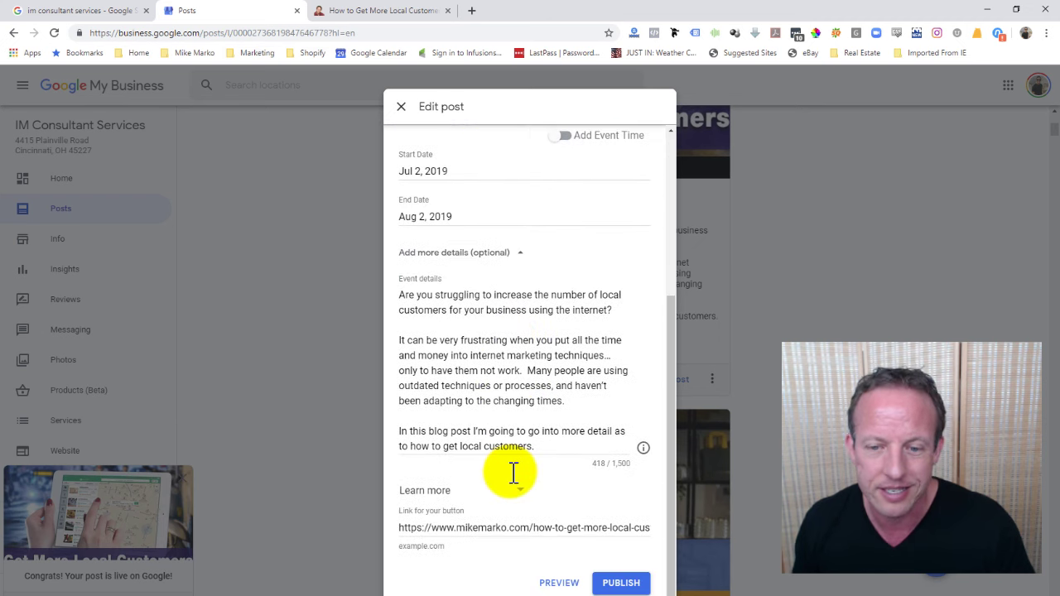
{"action": "left_click", "coordinate": [617, 583]}
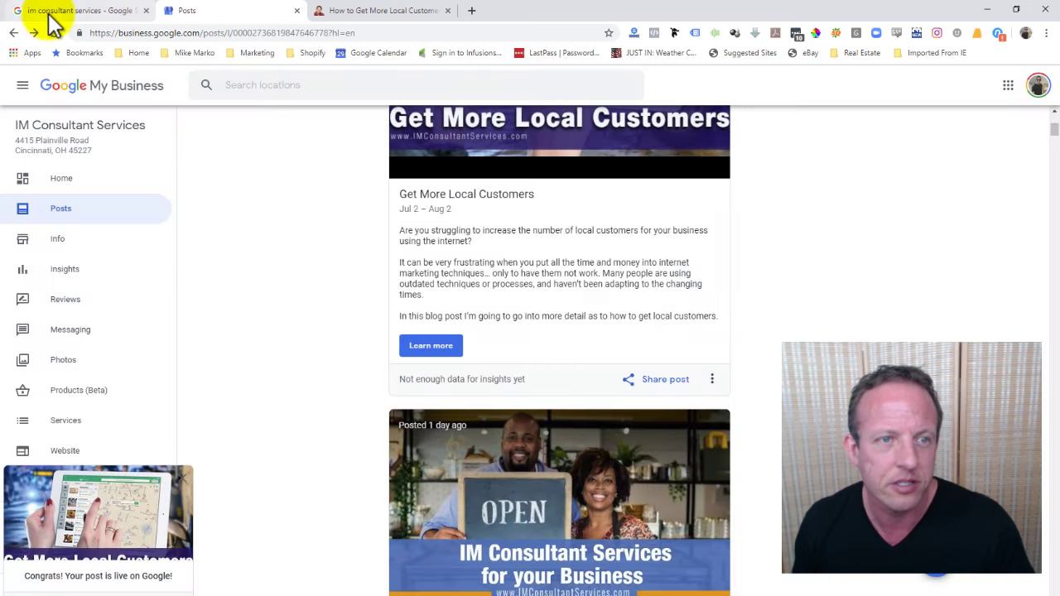
{"action": "left_click", "coordinate": [51, 11]}
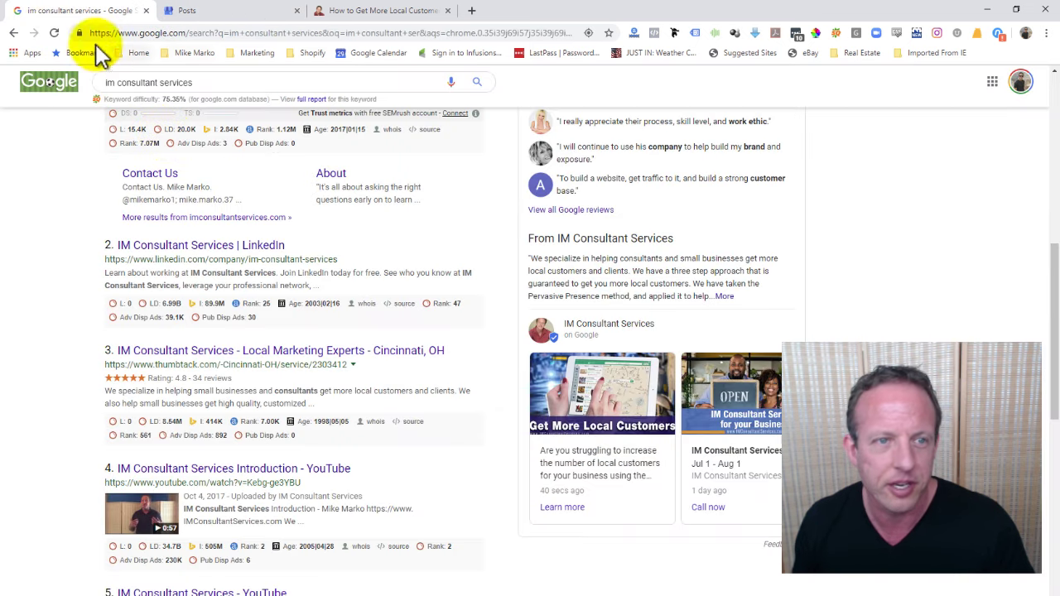
{"action": "left_click", "coordinate": [53, 33]}
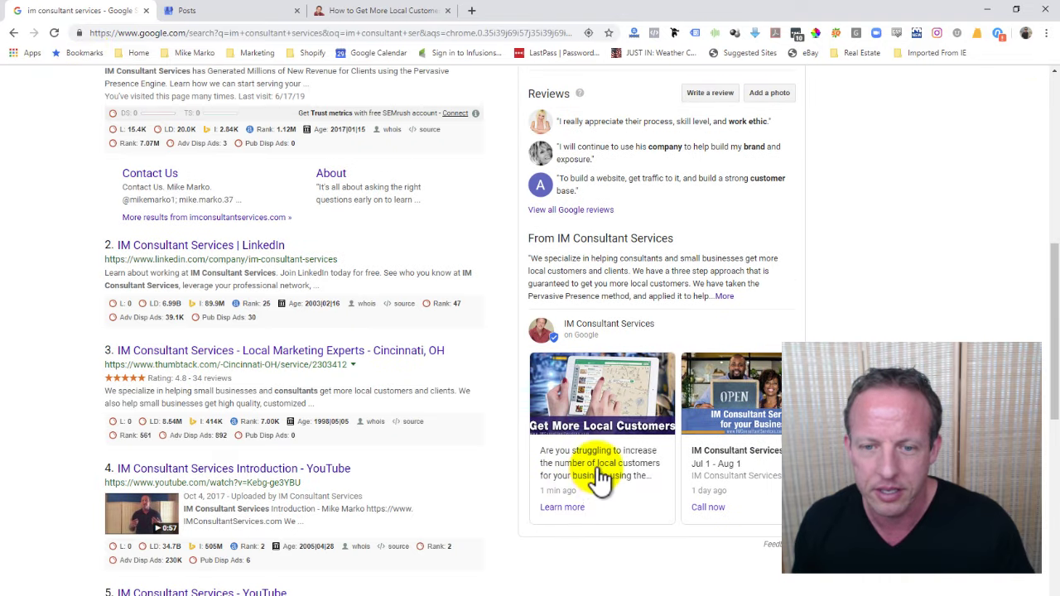
{"action": "left_click", "coordinate": [575, 426]}
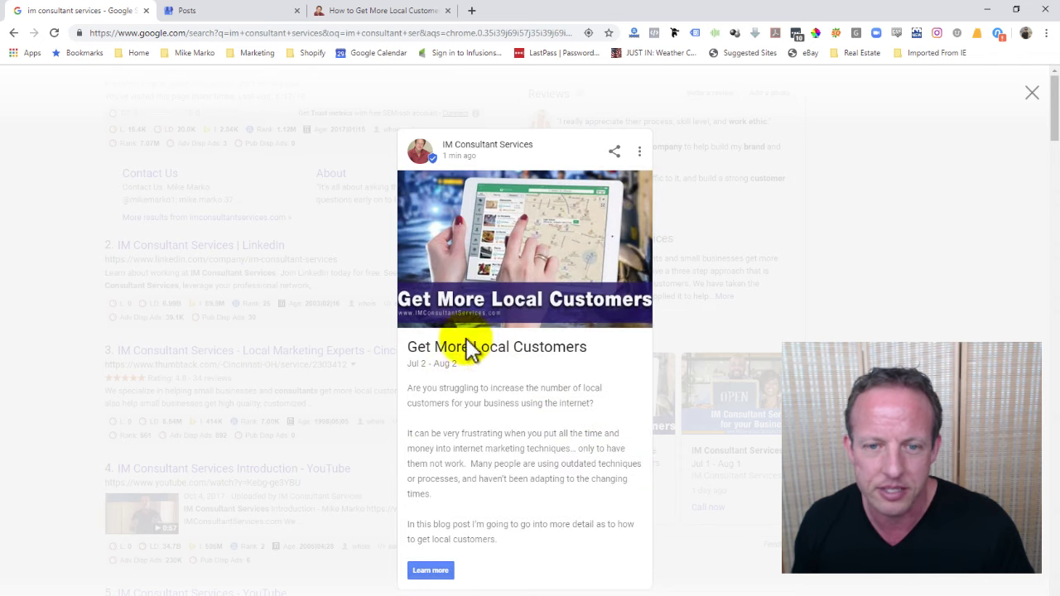
{"action": "left_click", "coordinate": [844, 331]}
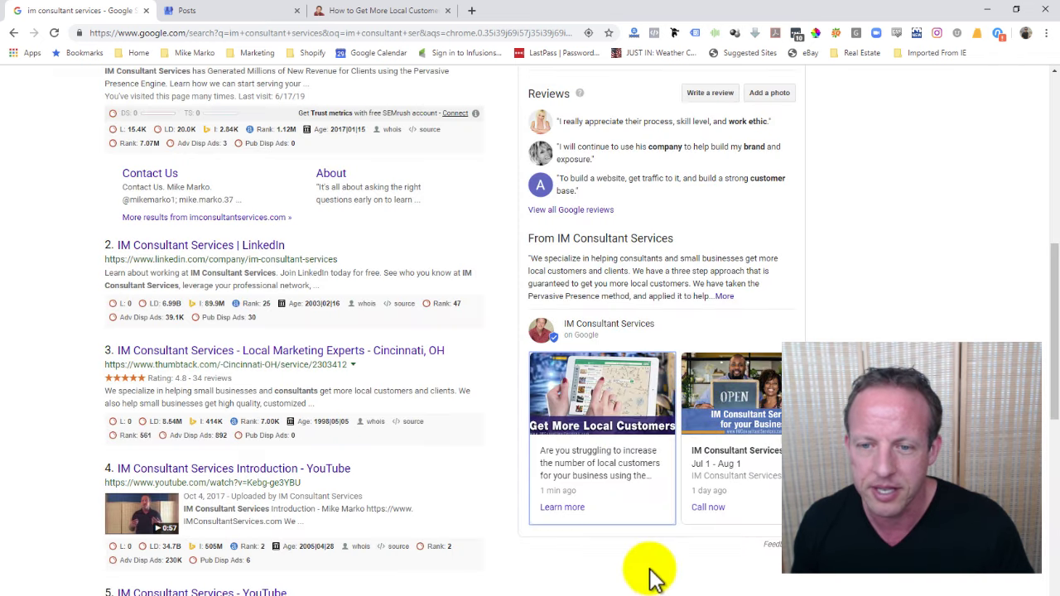